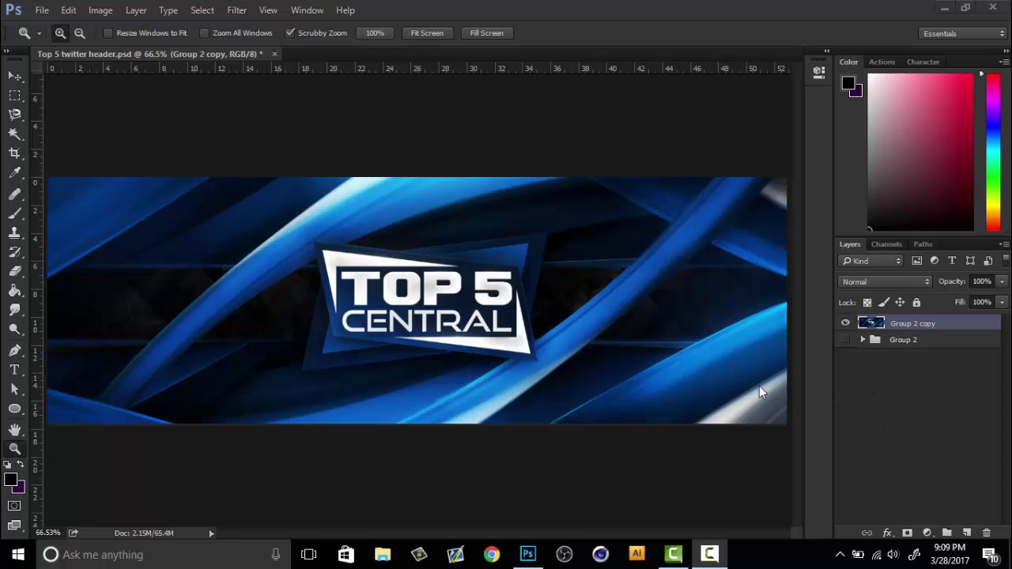
Step: Compare the original Group 2 with Group 2 copy, leaving only the copy visible
{"action": "left_click", "coordinate": [862, 340]}
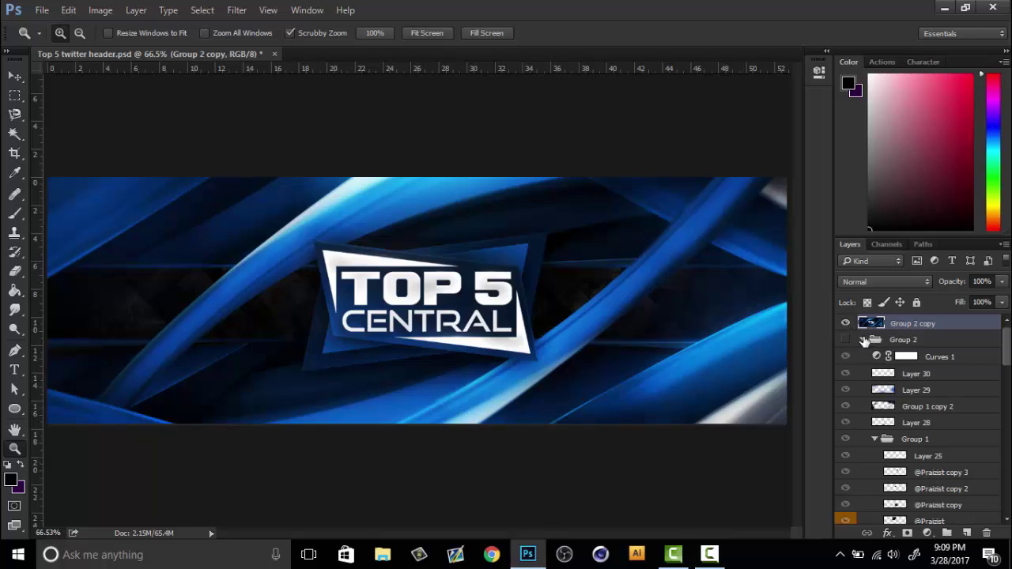
{"action": "left_click", "coordinate": [863, 340]}
{"action": "left_click", "coordinate": [845, 324]}
{"action": "left_click", "coordinate": [845, 339]}
{"action": "left_click", "coordinate": [863, 340]}
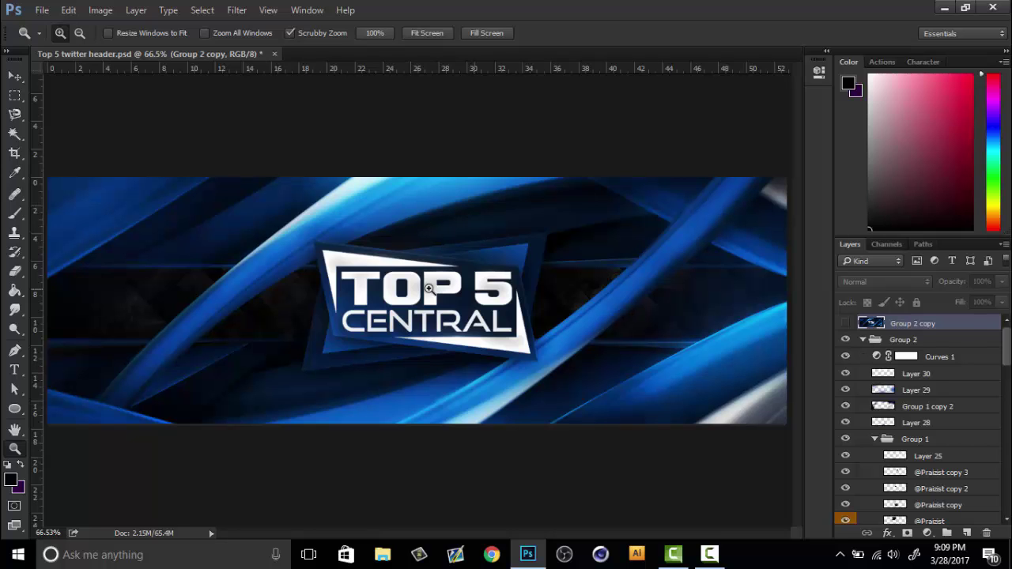
{"action": "left_click", "coordinate": [863, 340]}
{"action": "left_click", "coordinate": [846, 340]}
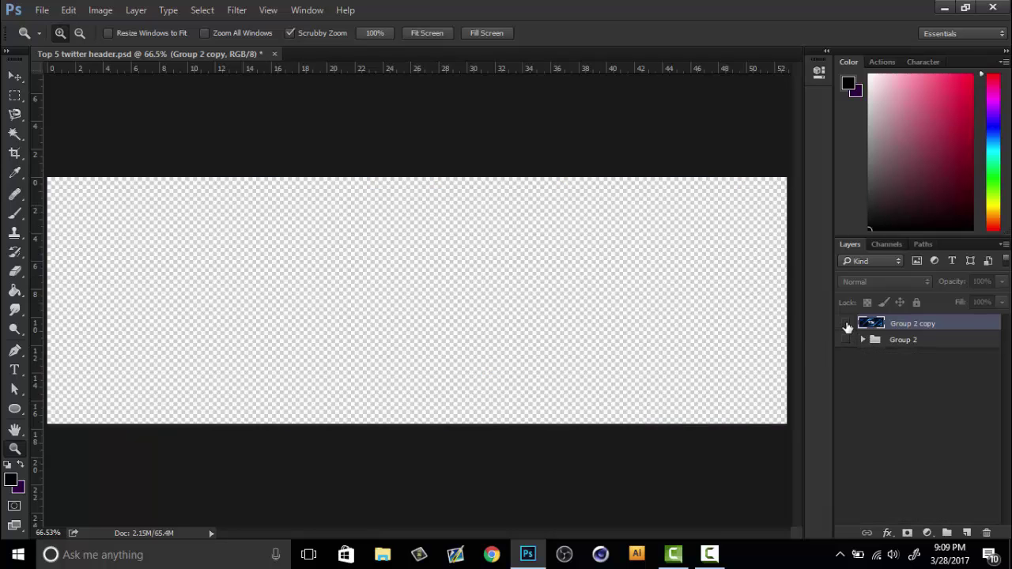
{"action": "left_click", "coordinate": [846, 323]}
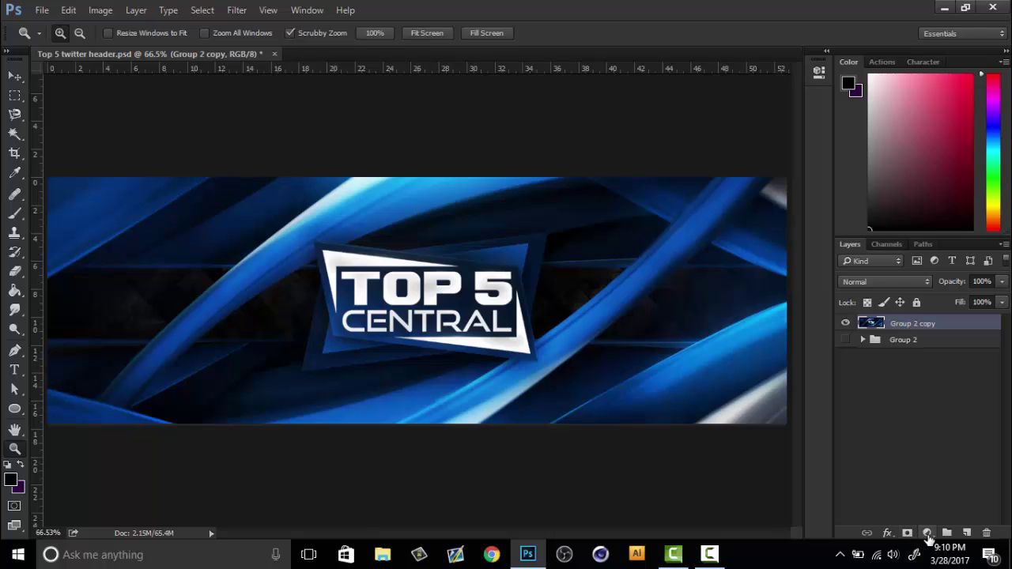
Step: Add a Black & White adjustment layer with Cyans at 33 and Blues at -10
{"action": "left_click", "coordinate": [929, 535]}
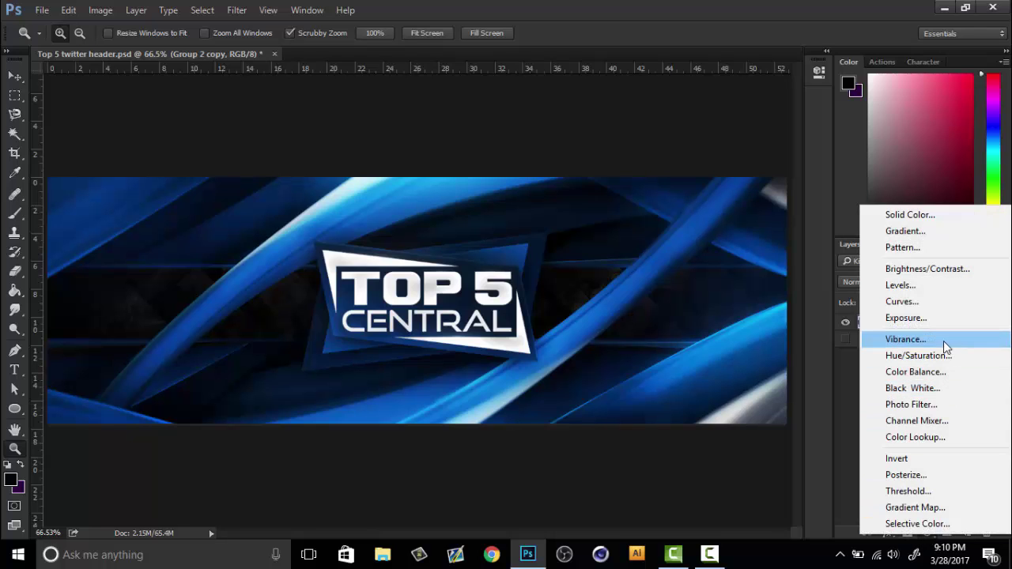
{"action": "left_click", "coordinate": [941, 388]}
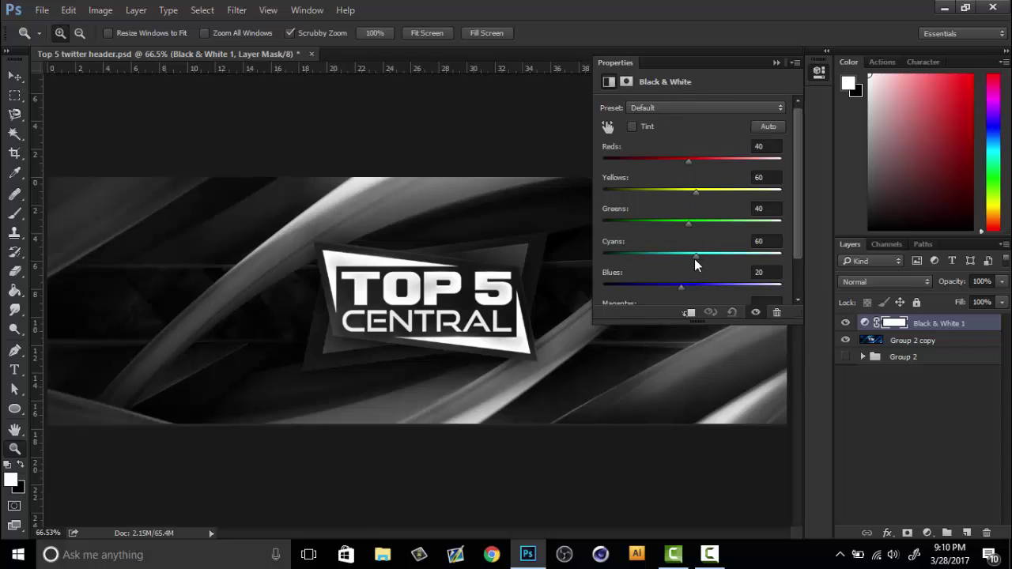
{"action": "mouse_move", "coordinate": [695, 262]}
{"action": "left_mouse_down"}
{"action": "mouse_move", "coordinate": [672, 261]}
{"action": "mouse_move", "coordinate": [705, 257]}
{"action": "mouse_move", "coordinate": [686, 255]}
{"action": "left_mouse_up"}
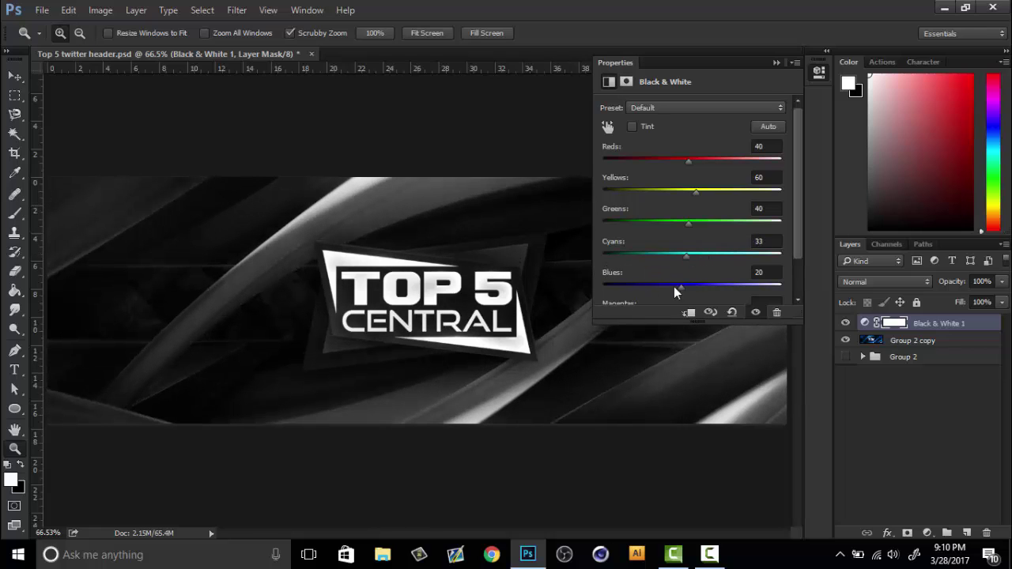
{"action": "left_click_drag", "start_coordinate": [675, 286], "coordinate": [669, 287]}
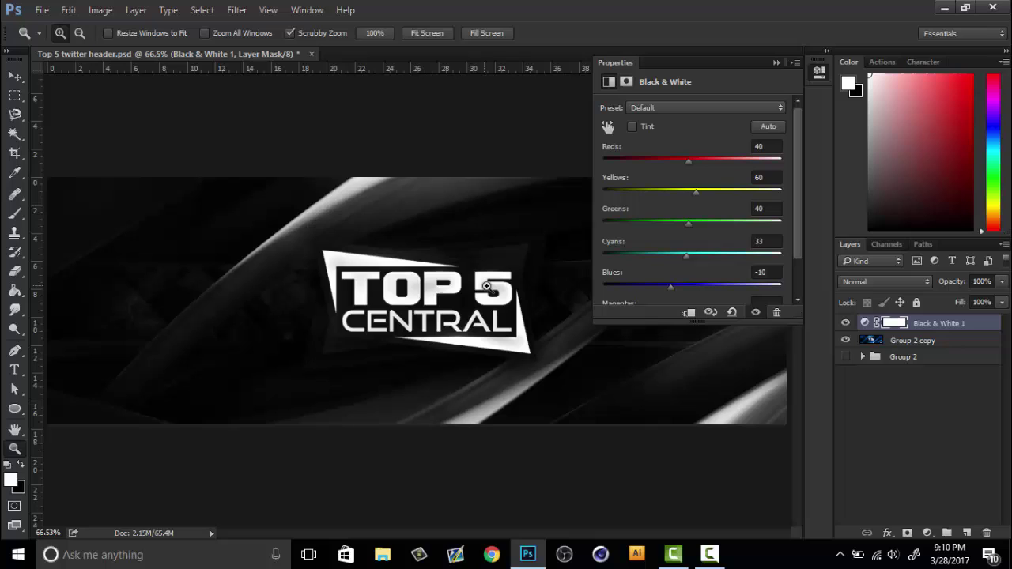
Step: Set Black & White 1 to Soft Light blending at 44% opacity
{"action": "left_click", "coordinate": [776, 63]}
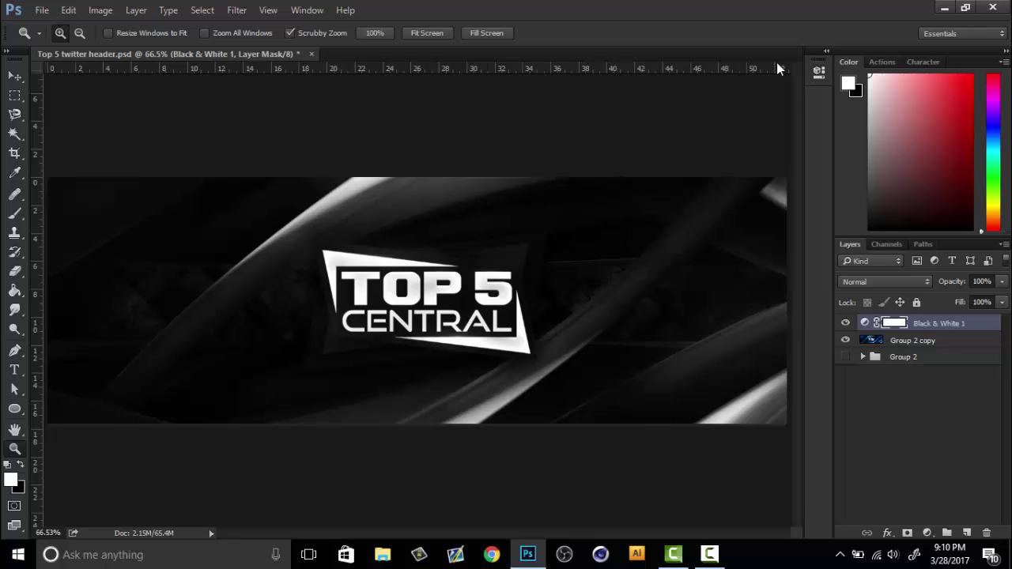
{"action": "left_click", "coordinate": [893, 282]}
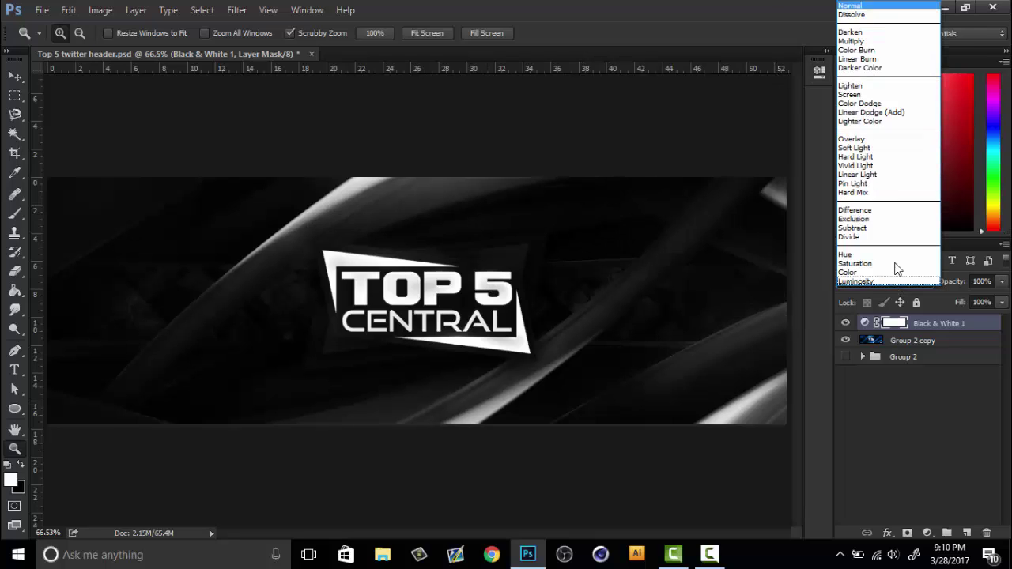
{"action": "left_click", "coordinate": [881, 6]}
{"action": "key", "text": "Down"}
{"action": "key", "text": "Down"}
{"action": "key", "text": "Down"}
{"action": "key", "text": "Down"}
{"action": "key", "text": "Down"}
{"action": "key", "text": "Down"}
{"action": "key", "text": "Down"}
{"action": "key", "text": "Down"}
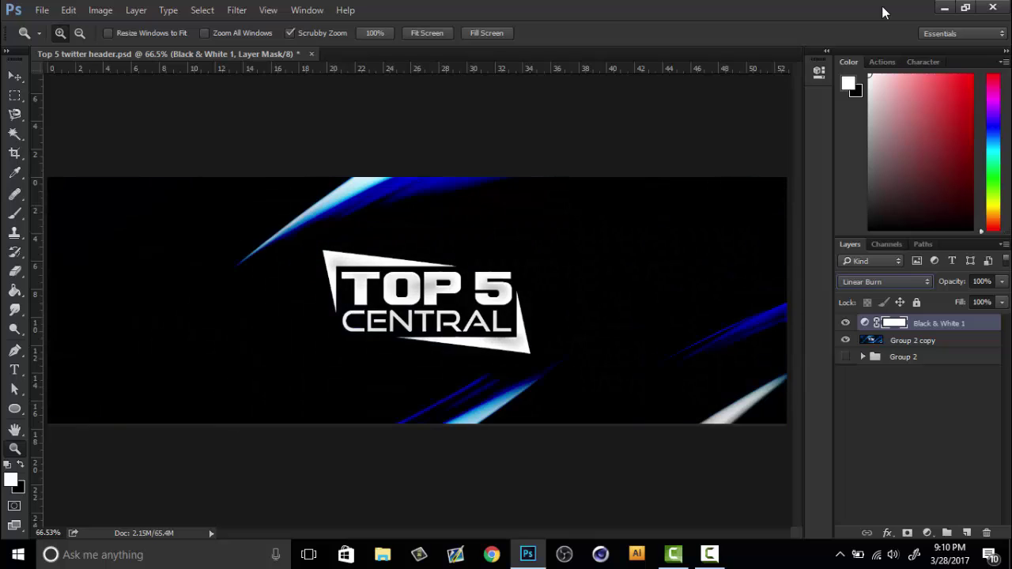
{"action": "key", "text": "Down"}
{"action": "key", "text": "Down"}
{"action": "key", "text": "Down"}
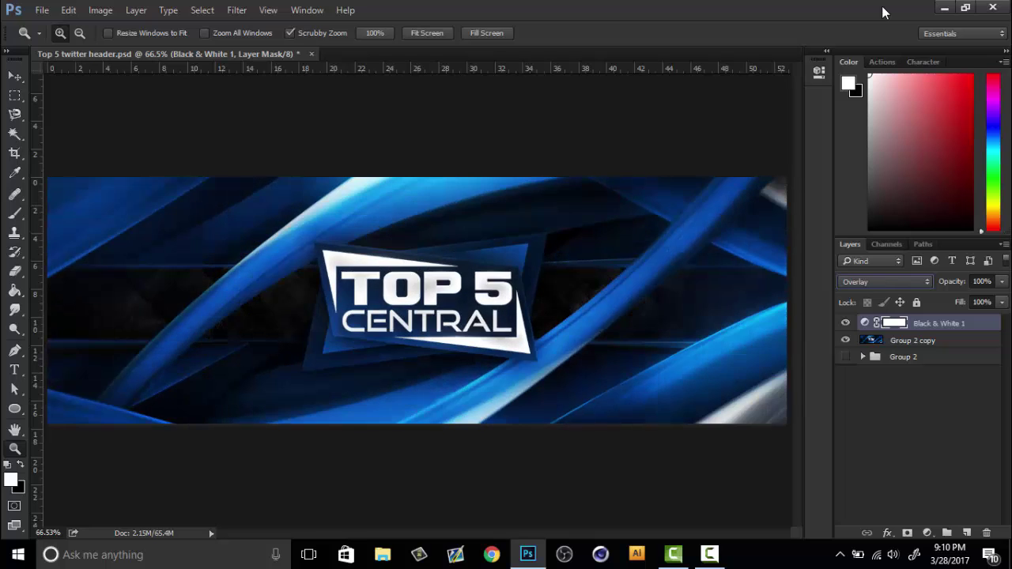
{"action": "key", "text": "Down"}
{"action": "key", "text": "Down"}
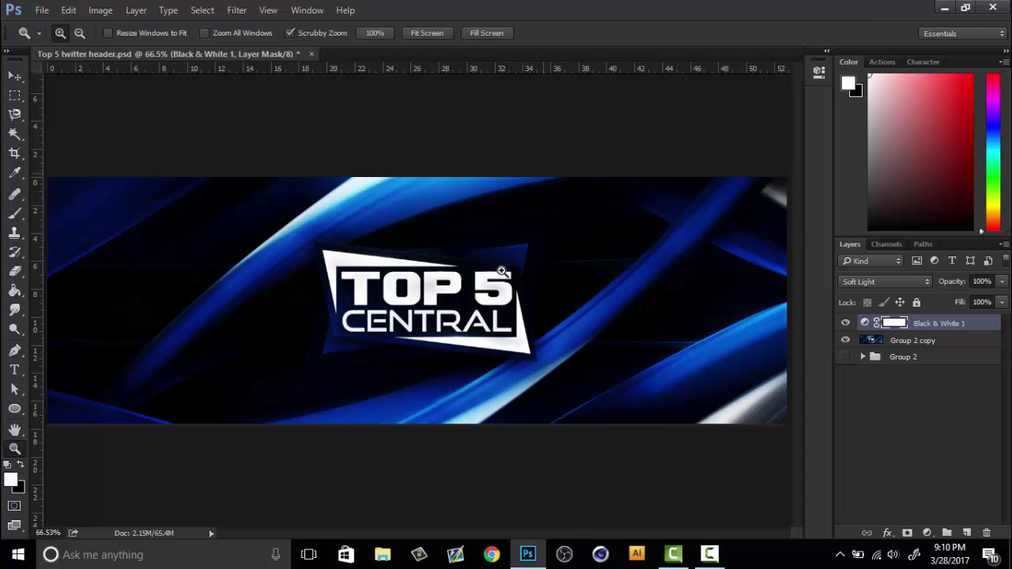
{"action": "left_click_drag", "start_coordinate": [958, 283], "coordinate": [902, 305]}
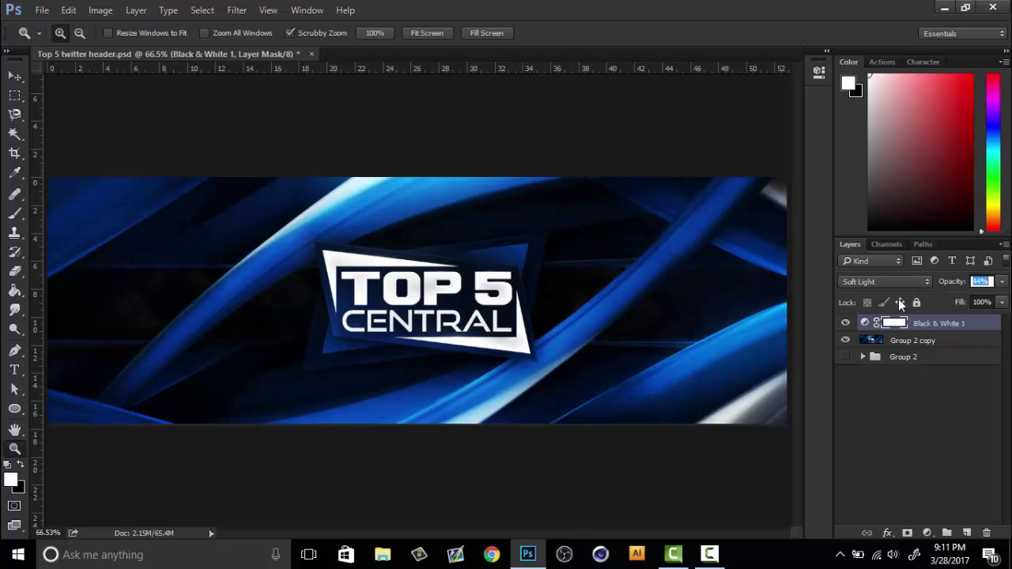
{"action": "left_click", "coordinate": [488, 343], "text": "alt"}
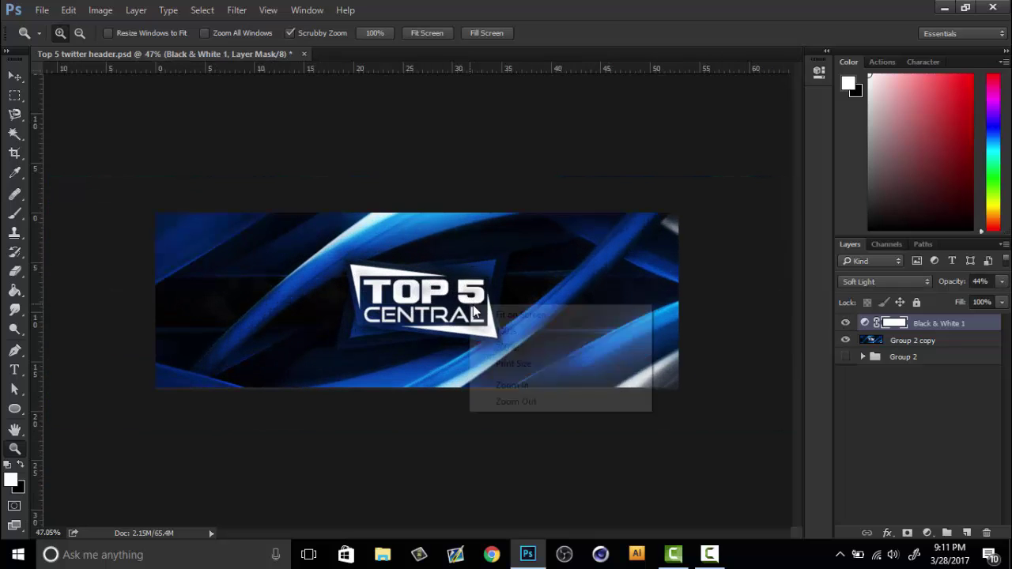
{"action": "left_click", "coordinate": [458, 300]}
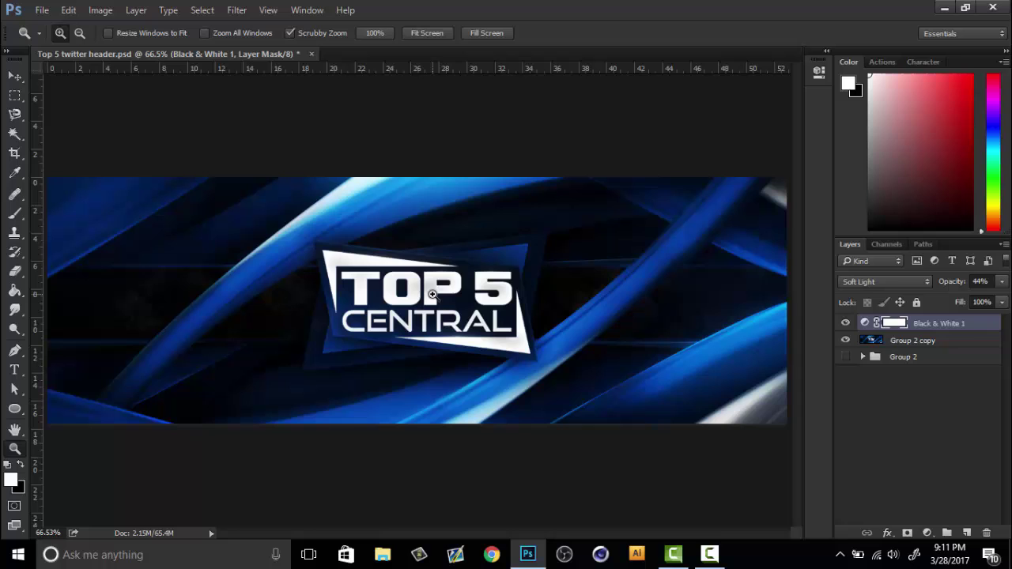
Step: Add a Hue/Saturation adjustment layer with Hue at +135
{"action": "left_click", "coordinate": [927, 533]}
{"action": "left_click", "coordinate": [946, 352]}
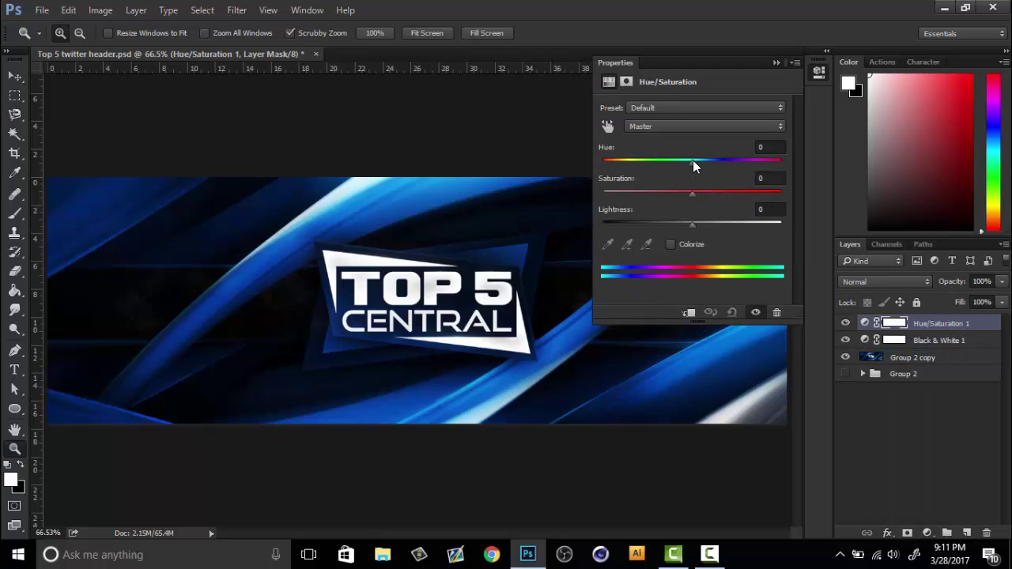
{"action": "left_click_drag", "start_coordinate": [693, 161], "coordinate": [766, 164]}
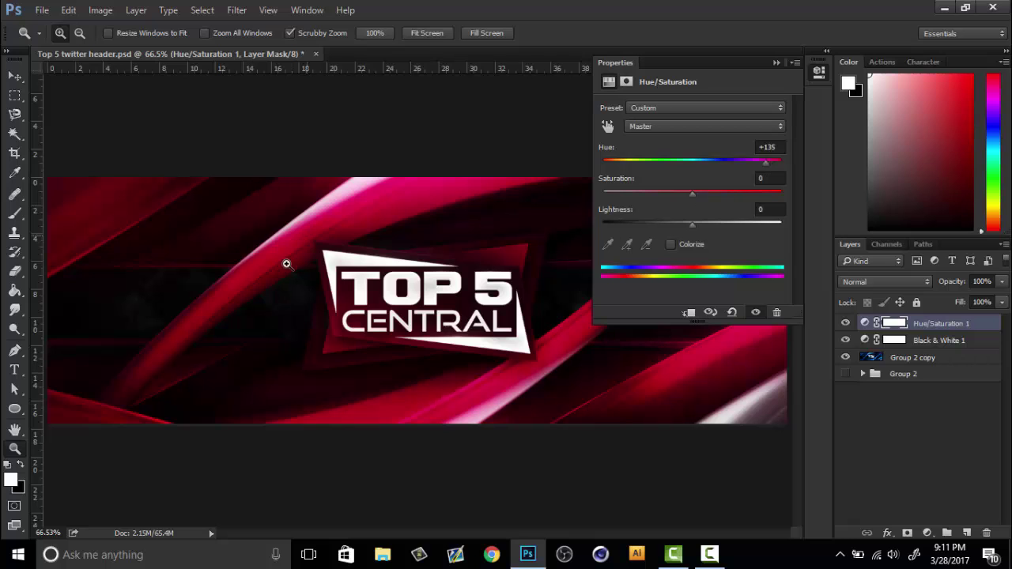
{"action": "left_click", "coordinate": [776, 62]}
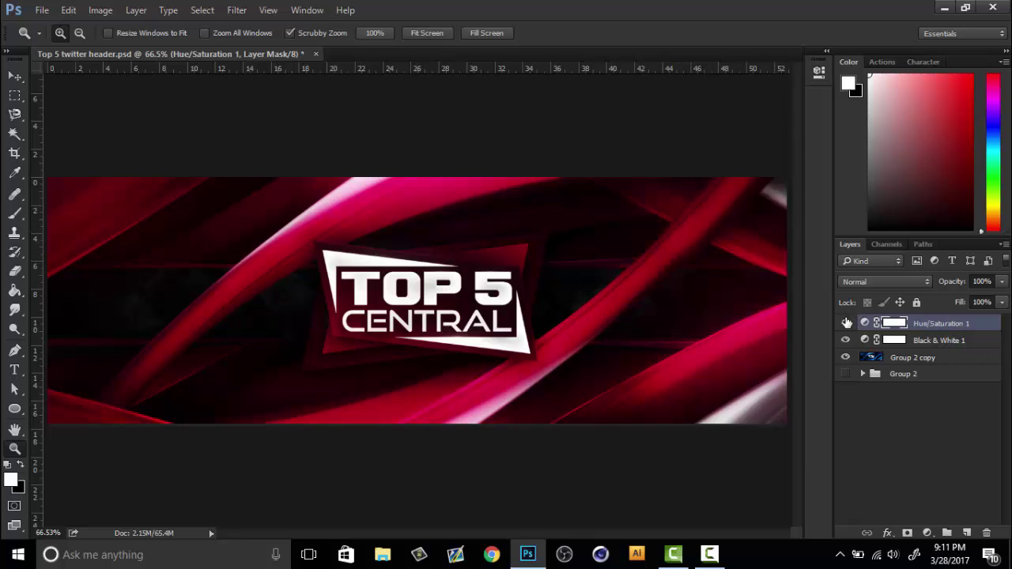
Step: Toggle Hue/Saturation 1 and Black & White 1 to compare the red header against the blue
{"action": "left_click", "coordinate": [845, 322]}
{"action": "left_click", "coordinate": [846, 322]}
{"action": "left_click", "coordinate": [557, 310]}
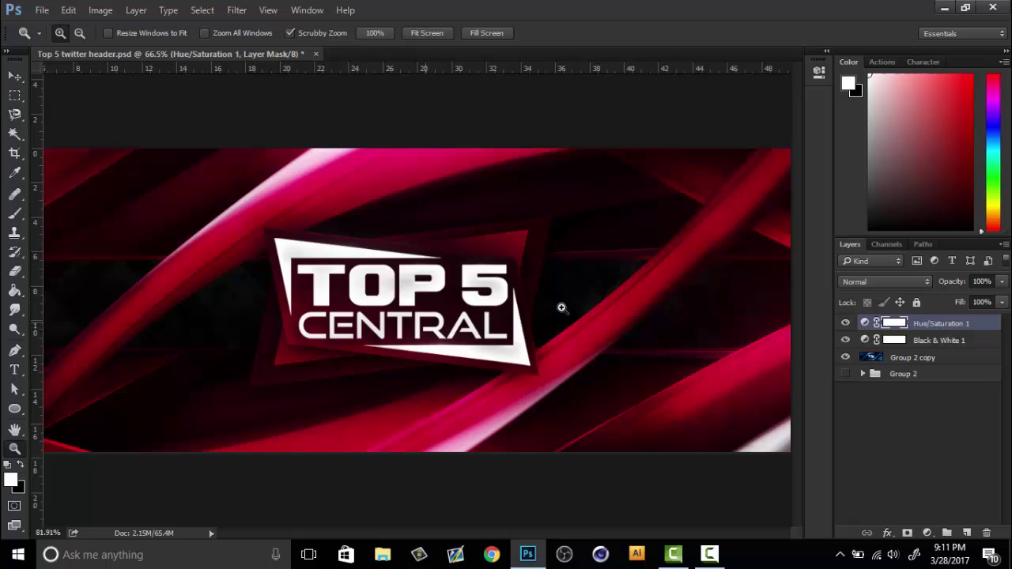
{"action": "right_click", "coordinate": [564, 312]}
{"action": "left_click", "coordinate": [577, 319]}
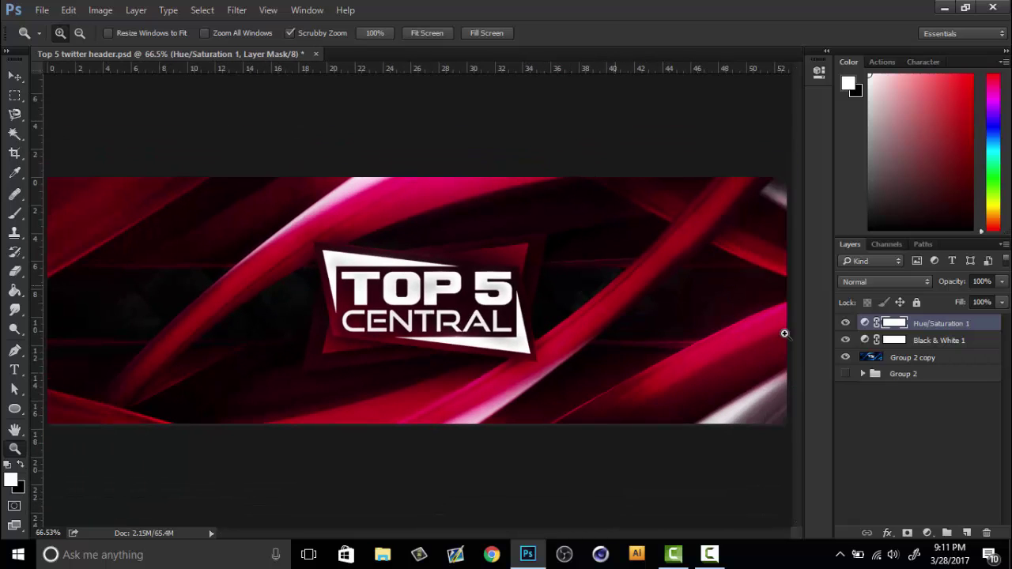
{"action": "left_click", "coordinate": [845, 340]}
{"action": "left_click", "coordinate": [845, 340]}
{"action": "left_click_drag", "start_coordinate": [953, 340], "coordinate": [925, 332]}
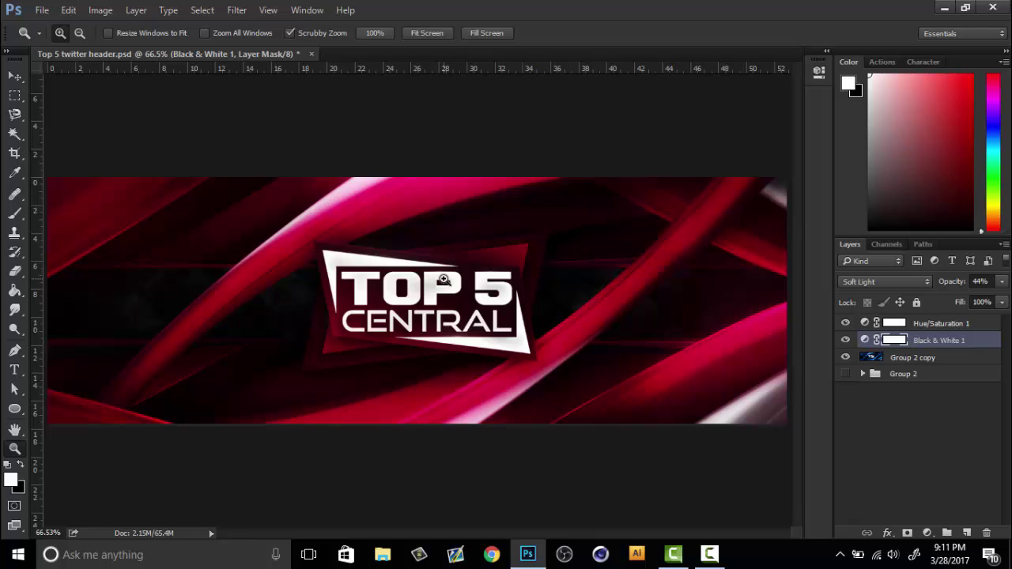
Step: Add a Color Balance adjustment layer directly above Hue/Saturation 1
{"action": "left_click", "coordinate": [845, 342]}
{"action": "left_click", "coordinate": [933, 325]}
{"action": "key", "text": "ctrl+b"}
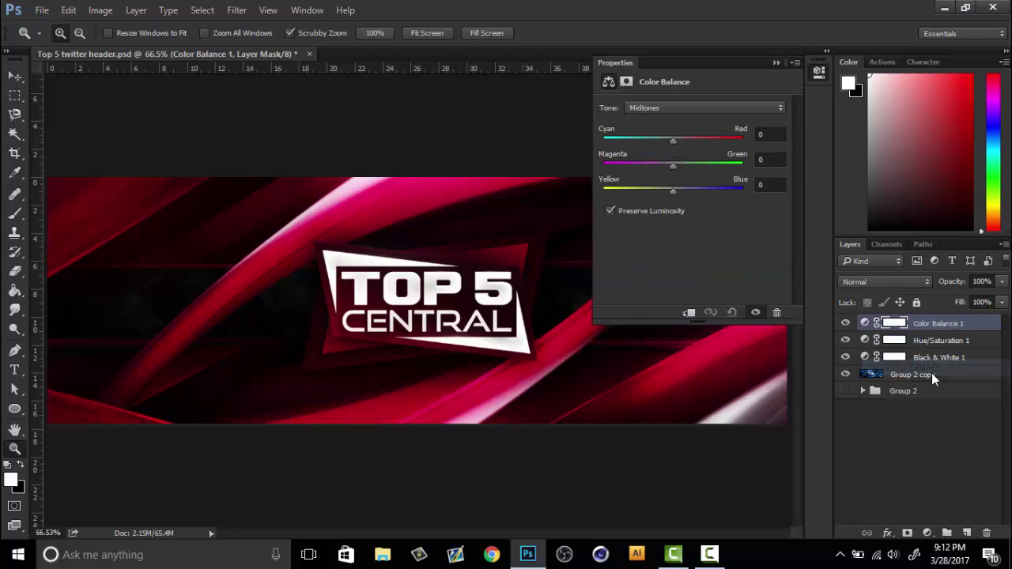
Step: Dock the Properties panel as its own column and show the Color Balance Midtones settings beside the banner
{"action": "left_click_drag", "start_coordinate": [715, 64], "coordinate": [824, 92]}
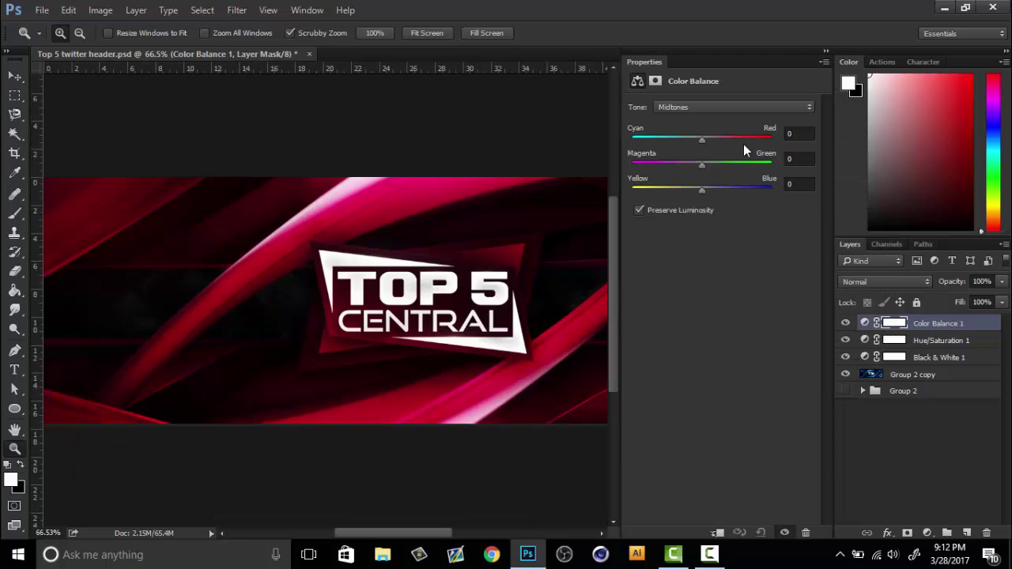
{"action": "left_click", "coordinate": [827, 51]}
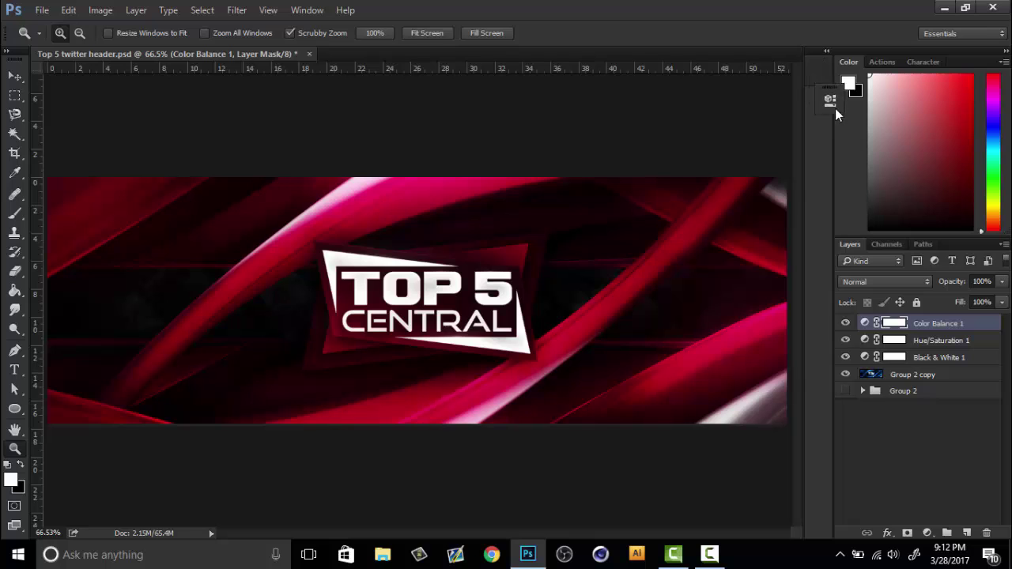
{"action": "left_click_drag", "start_coordinate": [837, 107], "coordinate": [819, 170]}
{"action": "left_click", "coordinate": [819, 160]}
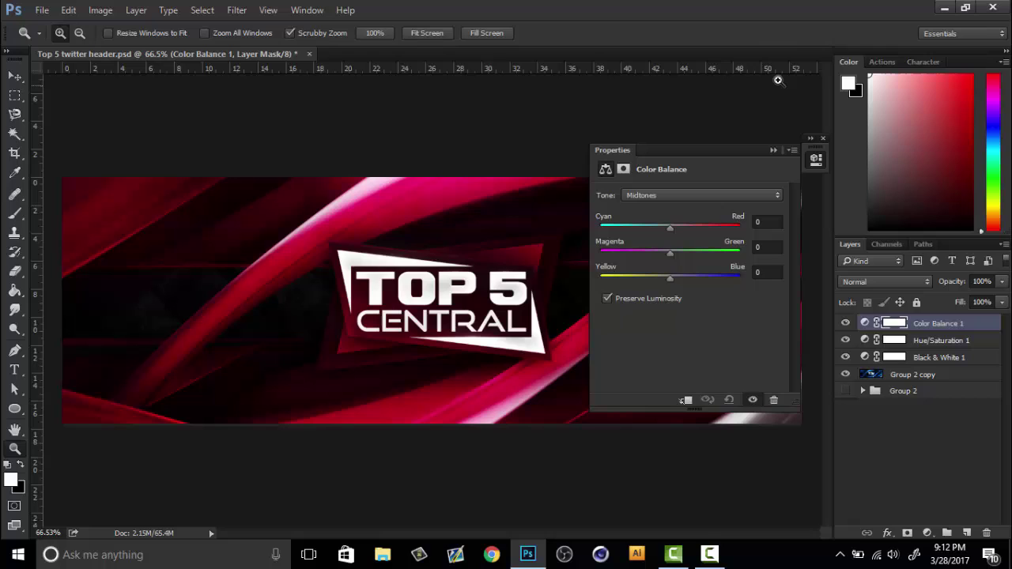
{"action": "left_click_drag", "start_coordinate": [737, 151], "coordinate": [788, 91]}
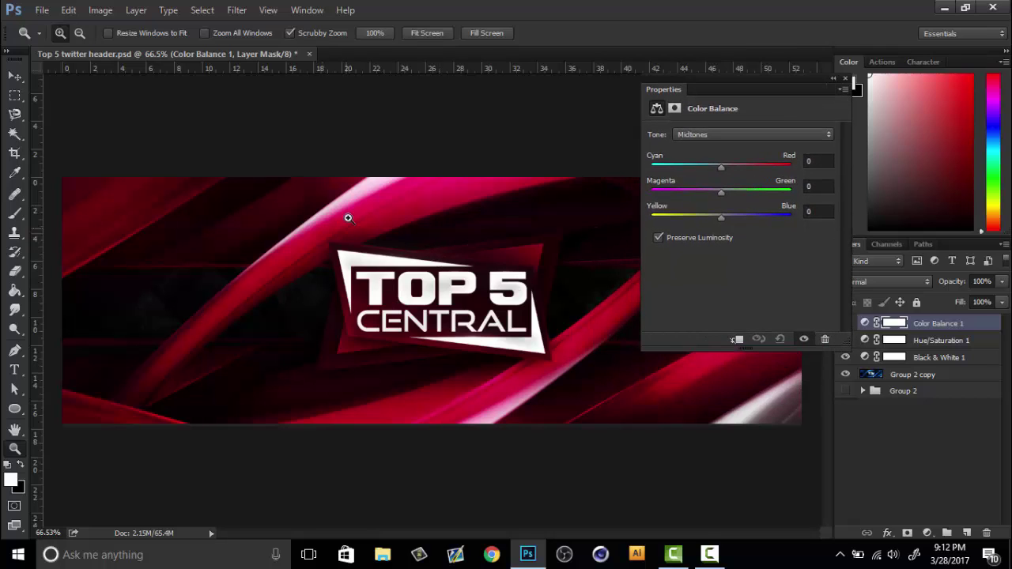
Step: Shift the Color Balance midtones +20 toward Red, comparing with the layer hidden
{"action": "left_click", "coordinate": [725, 167]}
{"action": "left_click_drag", "start_coordinate": [725, 167], "coordinate": [743, 167]}
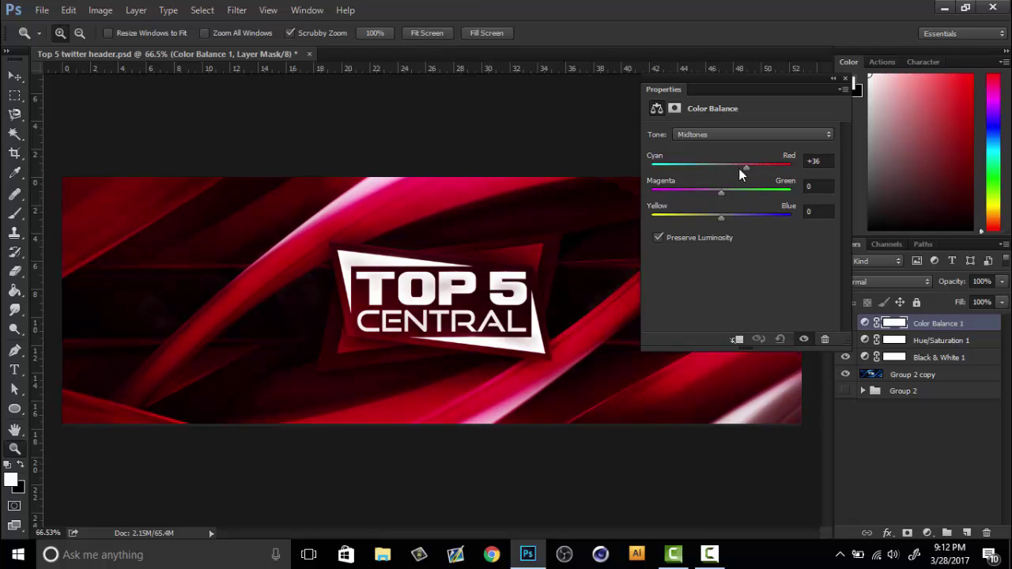
{"action": "mouse_move", "coordinate": [732, 169]}
{"action": "left_mouse_down"}
{"action": "mouse_move", "coordinate": [755, 168]}
{"action": "mouse_move", "coordinate": [735, 169]}
{"action": "left_mouse_up"}
{"action": "left_click_drag", "start_coordinate": [819, 94], "coordinate": [810, 92]}
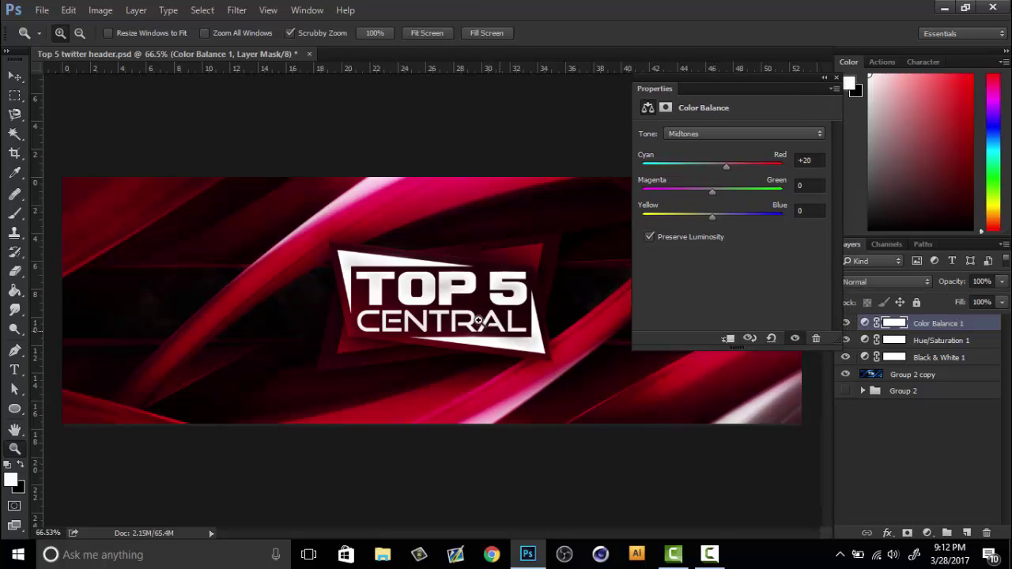
{"action": "left_click_drag", "start_coordinate": [443, 295], "coordinate": [485, 282]}
{"action": "left_click", "coordinate": [846, 323]}
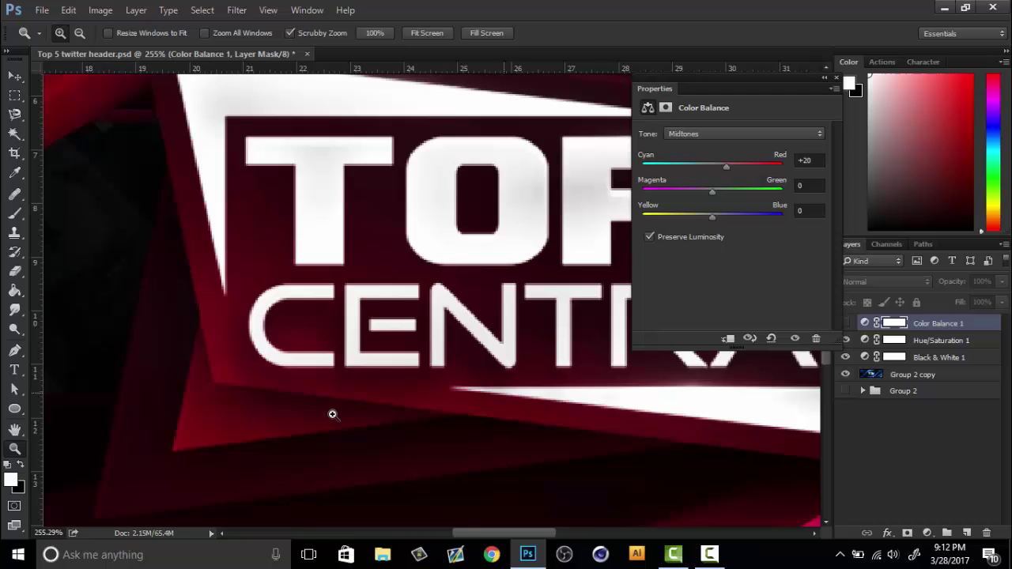
{"action": "left_click_drag", "start_coordinate": [239, 380], "coordinate": [269, 361]}
{"action": "left_click", "coordinate": [846, 324]}
{"action": "right_click", "coordinate": [437, 312]}
{"action": "left_click", "coordinate": [474, 323]}
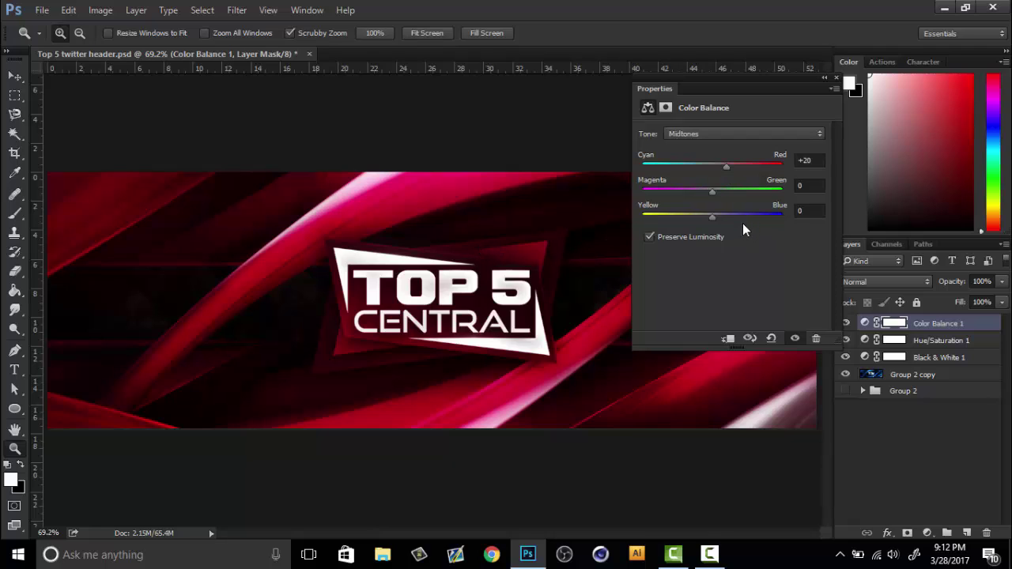
Step: Shift the midtones +26 toward Blue and check the logo colours
{"action": "left_click_drag", "start_coordinate": [718, 215], "coordinate": [810, 214]}
{"action": "left_click_drag", "start_coordinate": [742, 215], "coordinate": [730, 217]}
{"action": "left_click_drag", "start_coordinate": [431, 291], "coordinate": [473, 277]}
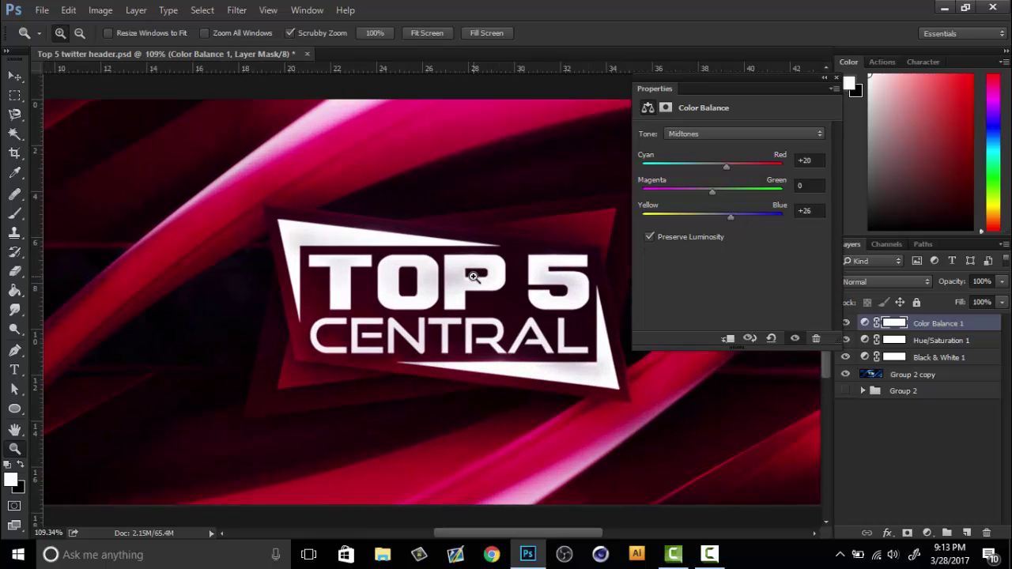
{"action": "right_click", "coordinate": [487, 244]}
{"action": "left_click", "coordinate": [496, 253]}
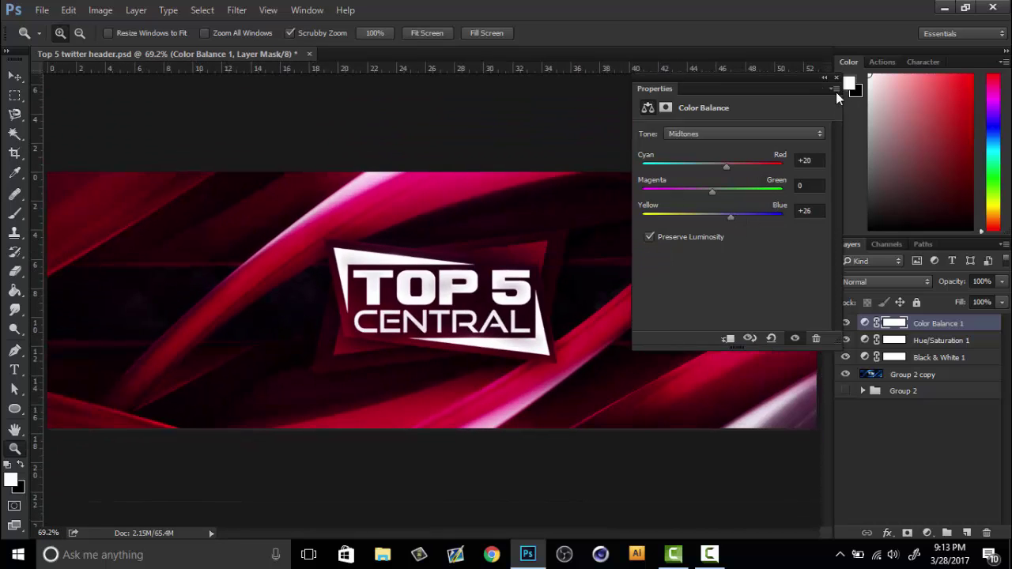
Step: Collapse and close the Color Balance settings and fit the banner on screen
{"action": "double_click", "coordinate": [824, 79]}
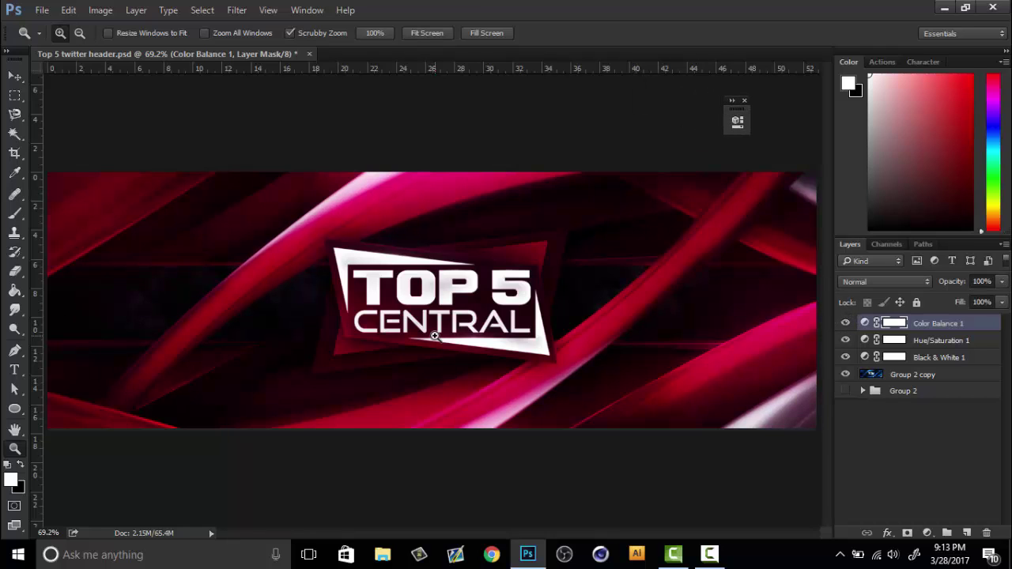
{"action": "left_click_drag", "start_coordinate": [459, 317], "coordinate": [502, 312]}
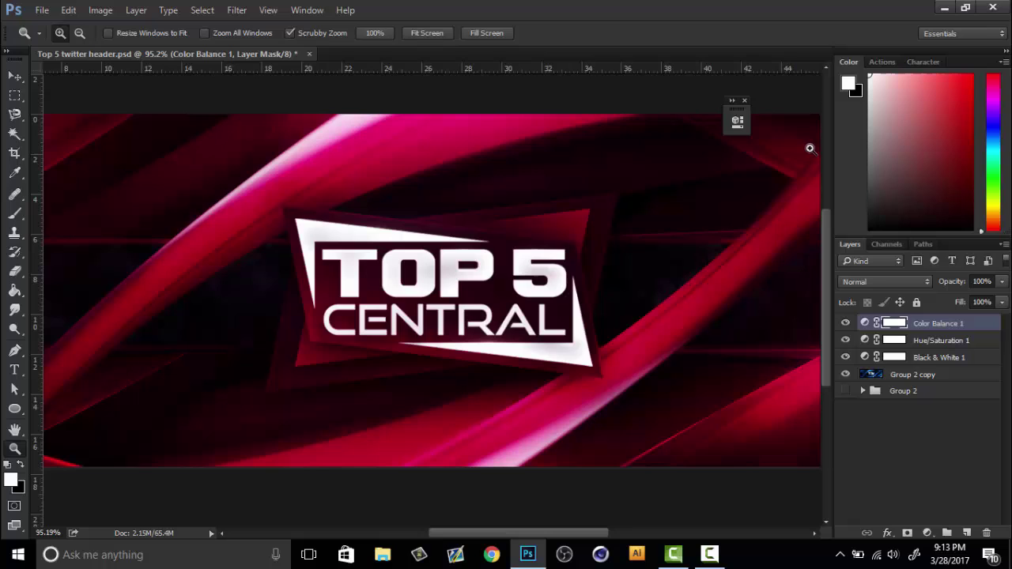
{"action": "left_click", "coordinate": [744, 101]}
{"action": "key", "text": "ctrl+0"}
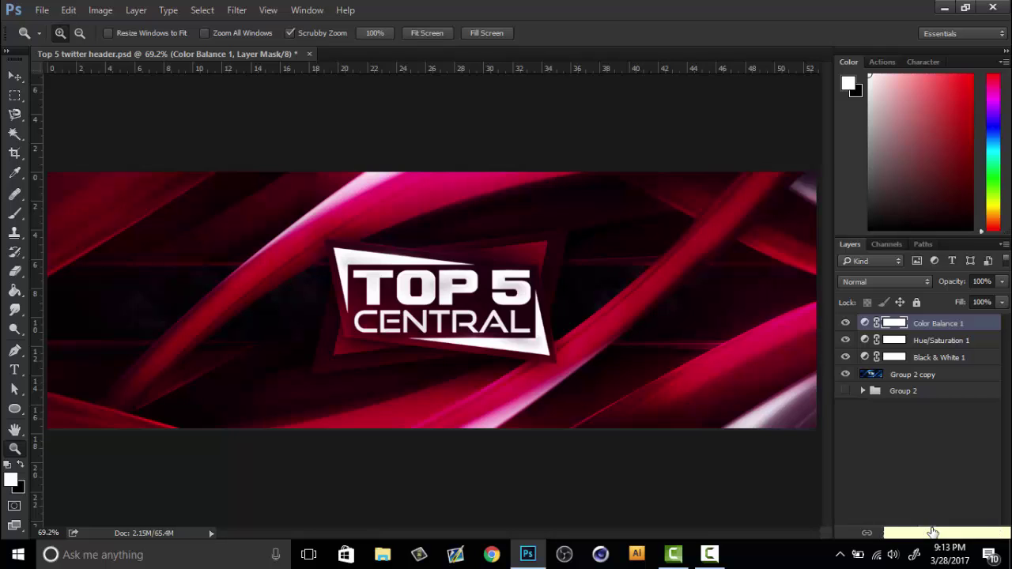
Step: Add a Vibrance adjustment layer with Vibrance at +100 and collapse its settings
{"action": "left_click", "coordinate": [929, 533]}
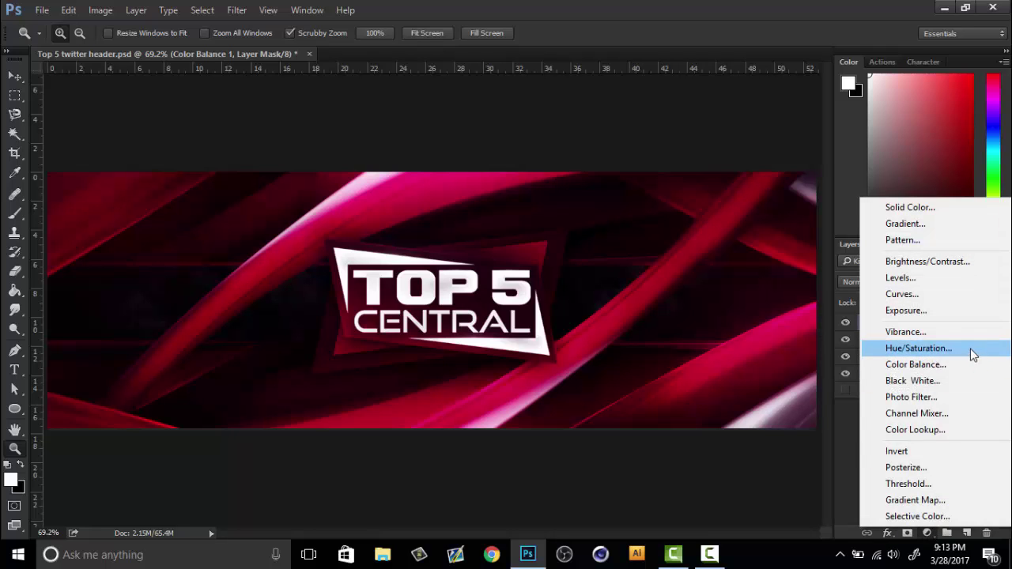
{"action": "left_click", "coordinate": [949, 332]}
{"action": "left_click_drag", "start_coordinate": [637, 117], "coordinate": [783, 174]}
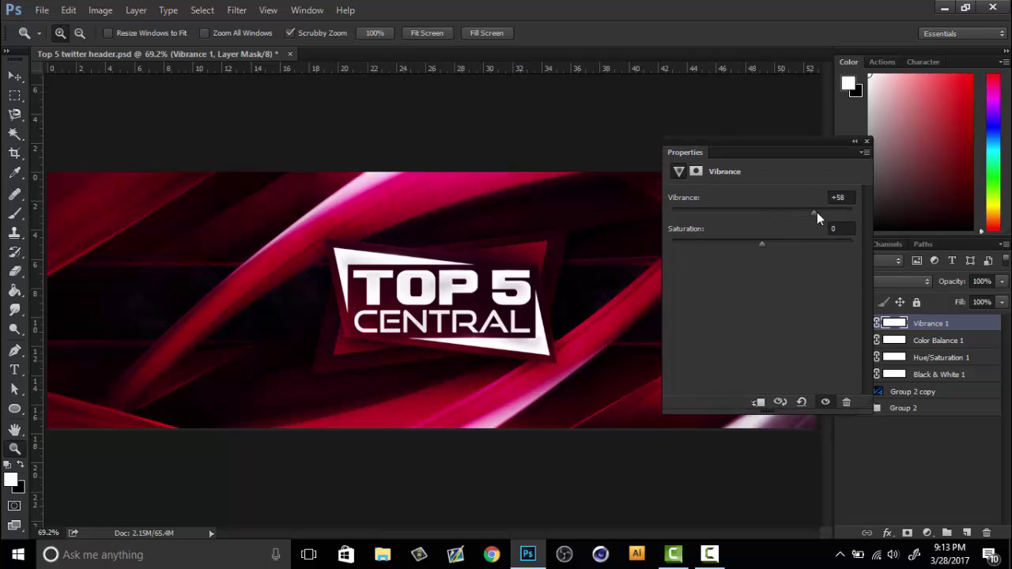
{"action": "left_click_drag", "start_coordinate": [813, 210], "coordinate": [868, 207]}
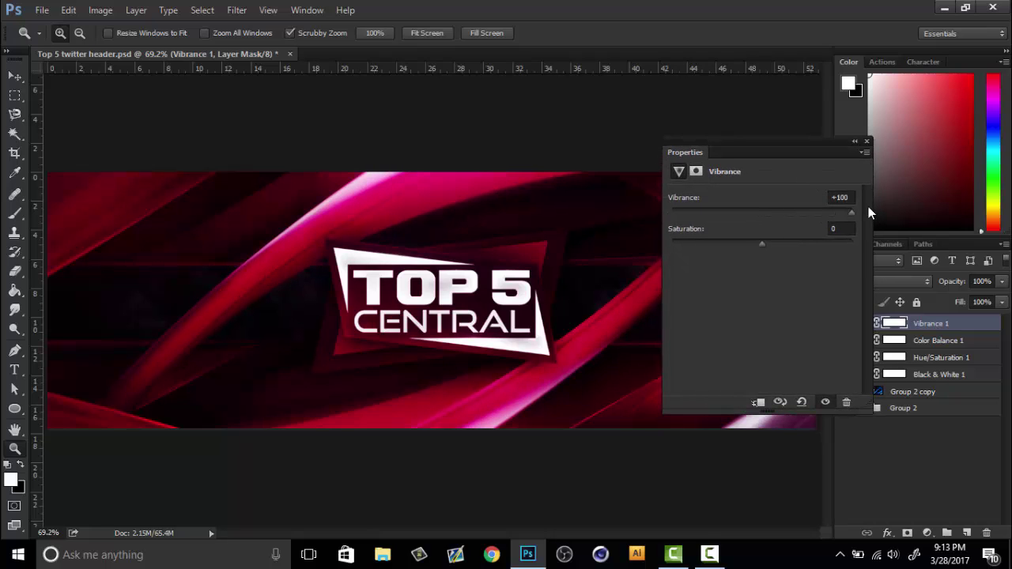
{"action": "double_click", "coordinate": [842, 151]}
Step: Toggle Vibrance 1 to compare and inspect the banner and logo up close
{"action": "left_click", "coordinate": [473, 291]}
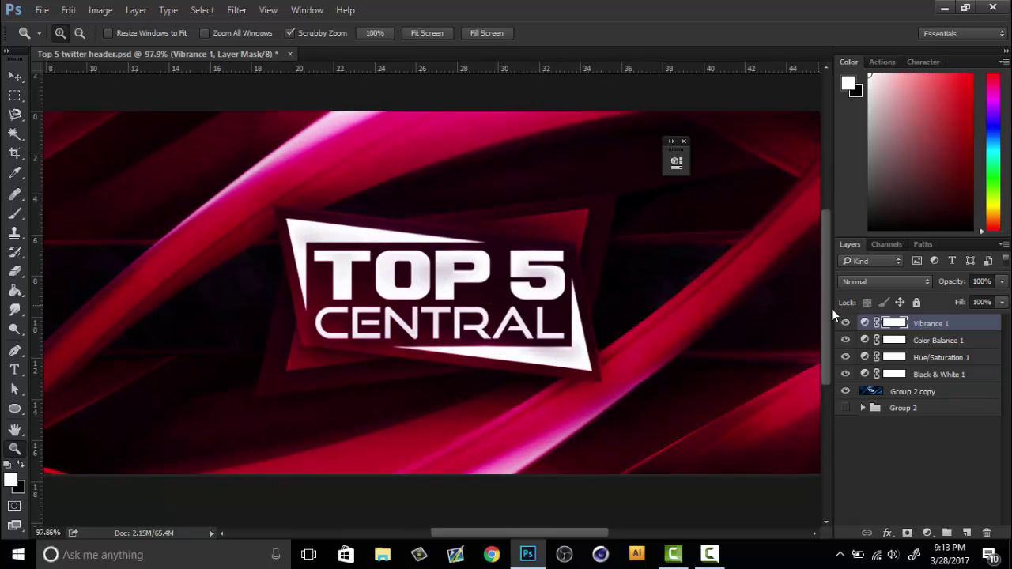
{"action": "left_click", "coordinate": [845, 324]}
{"action": "left_click", "coordinate": [845, 323]}
{"action": "left_click_drag", "start_coordinate": [637, 285], "coordinate": [548, 271]}
{"action": "right_click", "coordinate": [548, 270]}
{"action": "left_click", "coordinate": [550, 277]}
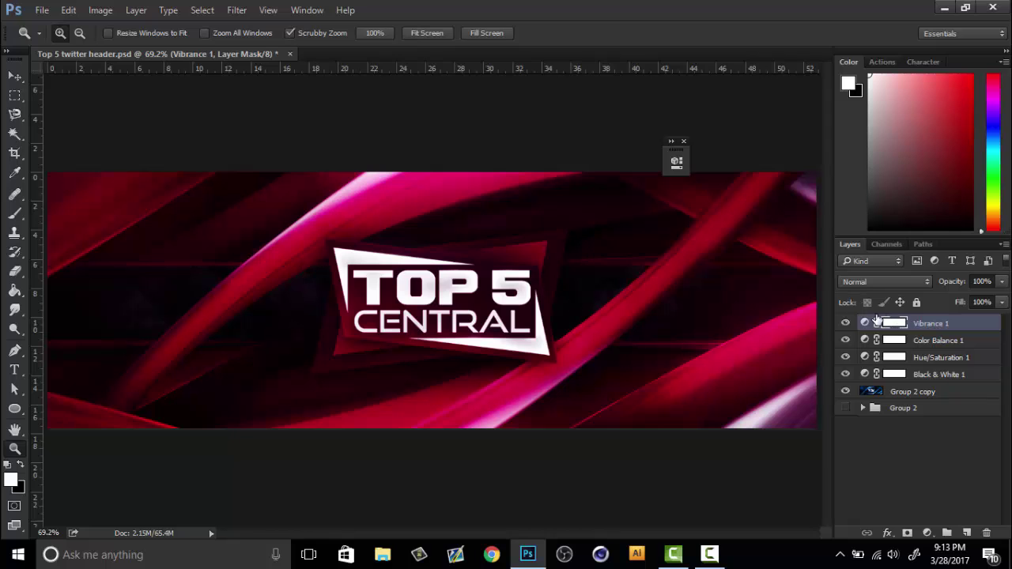
{"action": "left_click_drag", "start_coordinate": [546, 395], "coordinate": [643, 378]}
{"action": "right_click", "coordinate": [602, 289]}
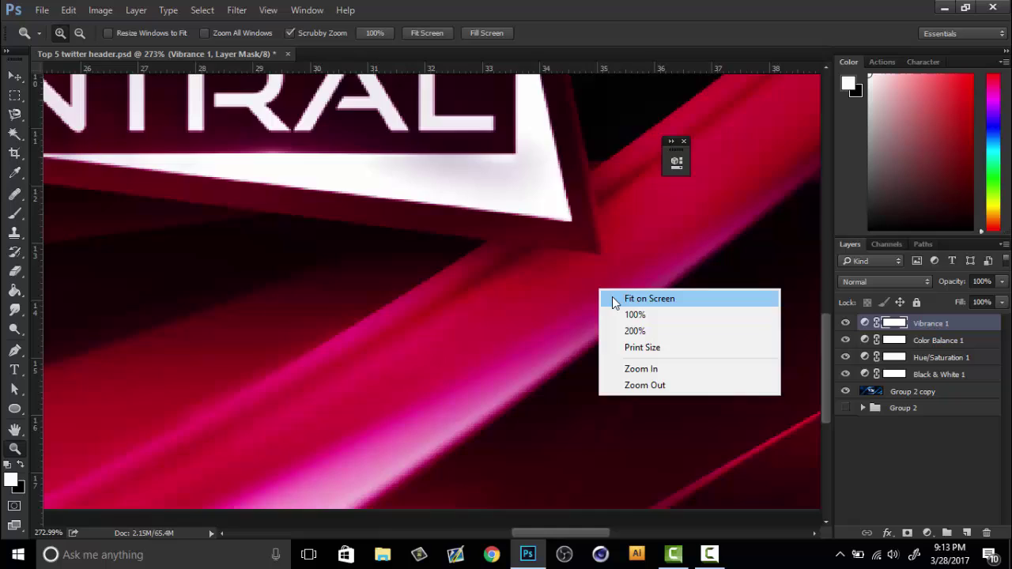
{"action": "left_click", "coordinate": [612, 297]}
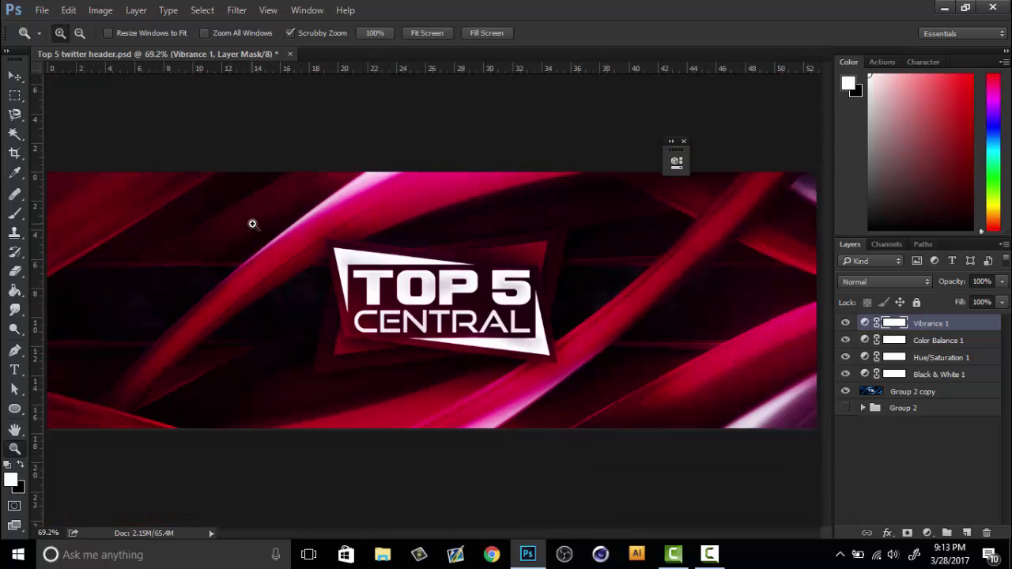
Step: Toggle the Hue/Saturation and Black & White layers to compare their effect
{"action": "left_click", "coordinate": [845, 341]}
{"action": "left_click", "coordinate": [845, 340]}
{"action": "left_click", "coordinate": [846, 357]}
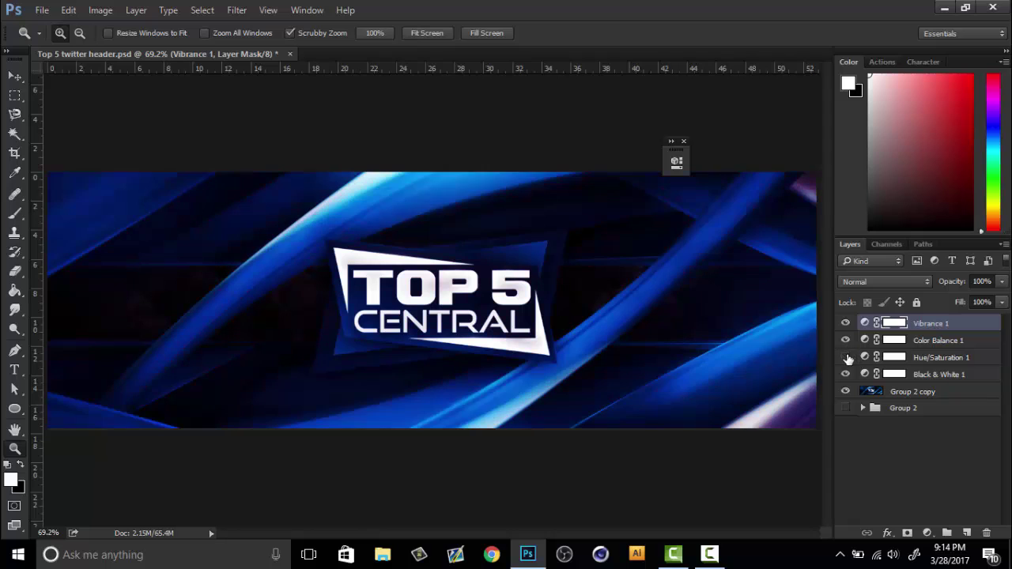
{"action": "left_click", "coordinate": [846, 357]}
{"action": "left_click", "coordinate": [845, 374]}
{"action": "left_click", "coordinate": [846, 374]}
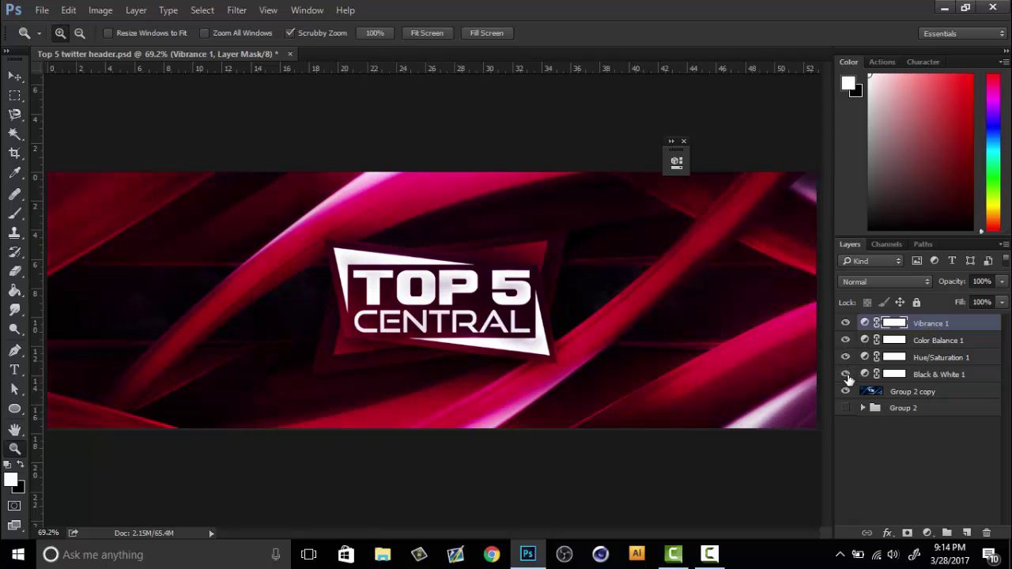
Step: Lower Black & White 1's opacity to 35% and select the top Vibrance layer
{"action": "left_click", "coordinate": [889, 376]}
{"action": "left_click_drag", "start_coordinate": [953, 282], "coordinate": [947, 285]}
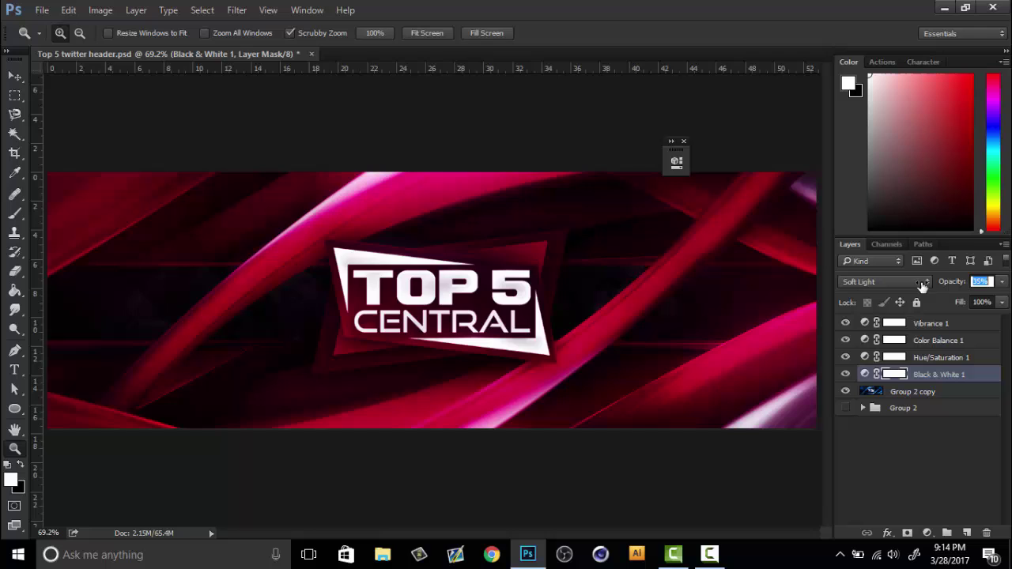
{"action": "left_click_drag", "start_coordinate": [685, 352], "coordinate": [656, 352]}
{"action": "key", "text": "ctrl+0"}
{"action": "left_click_drag", "start_coordinate": [682, 141], "coordinate": [693, 141]}
{"action": "key", "text": "alt+period"}
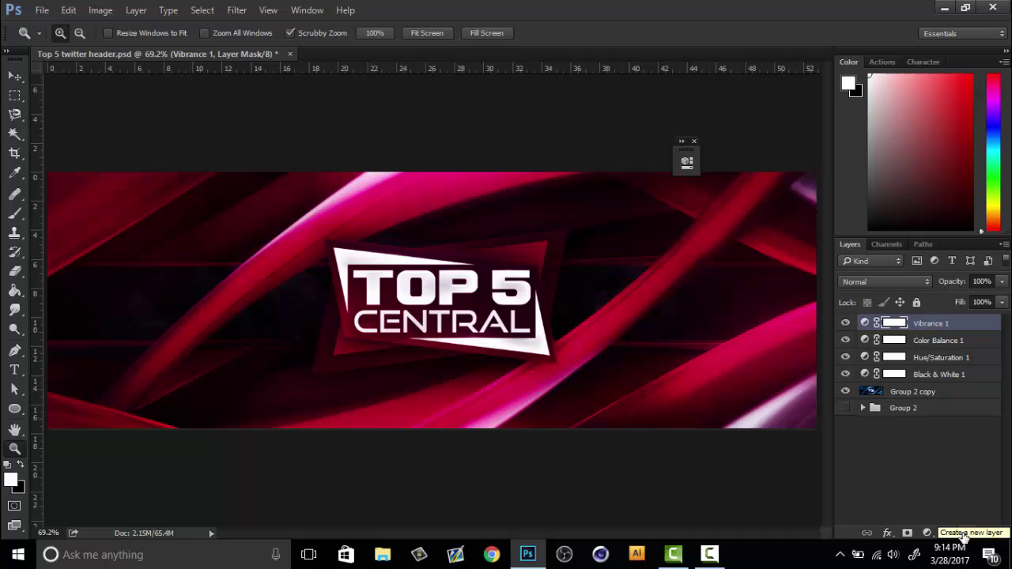
Step: On a new Layer 31, paint soft glows of the banner's red below the logo and on the left streak
{"action": "left_click", "coordinate": [964, 536]}
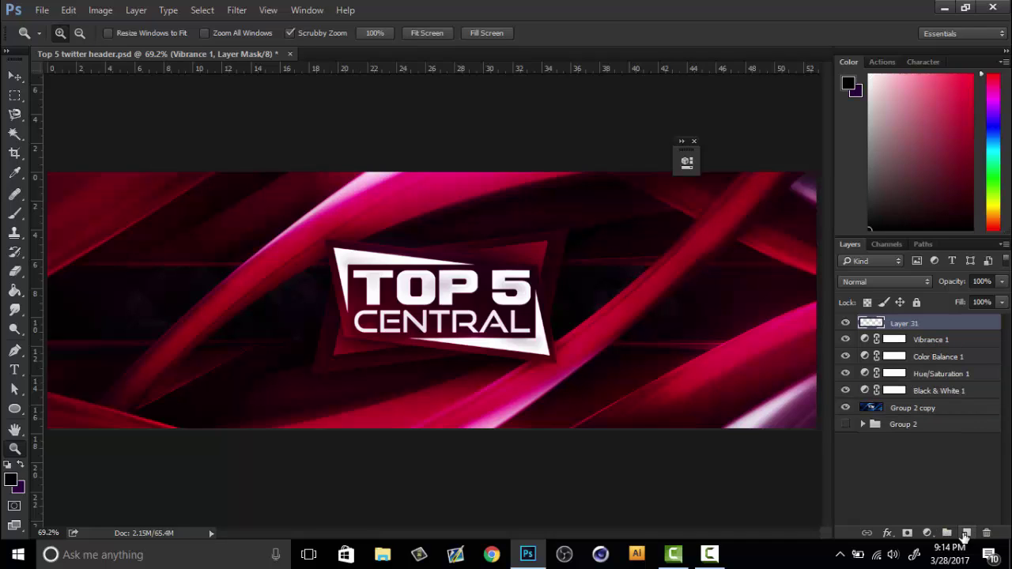
{"action": "key", "text": "b"}
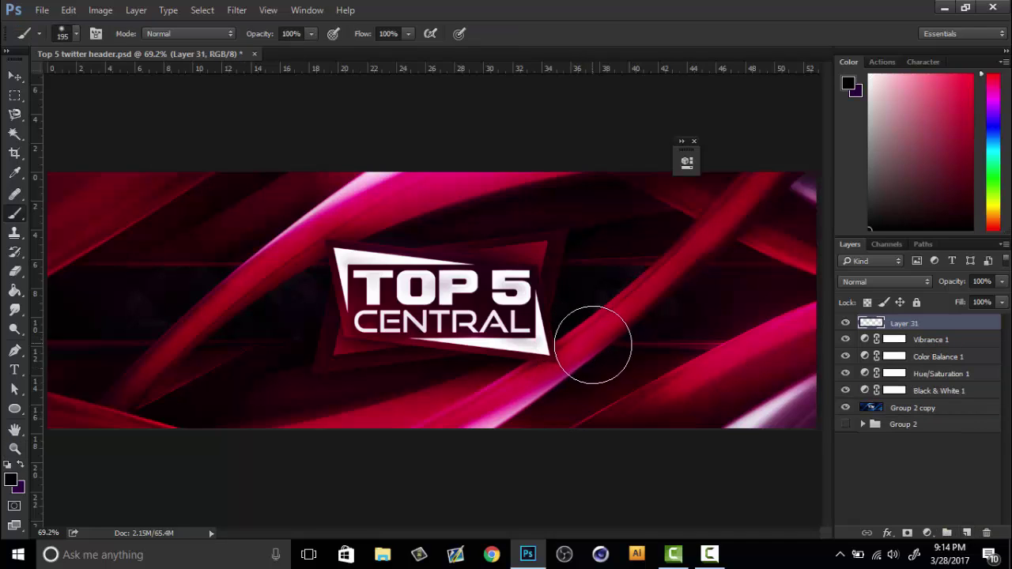
{"action": "left_click", "coordinate": [610, 321], "text": "alt"}
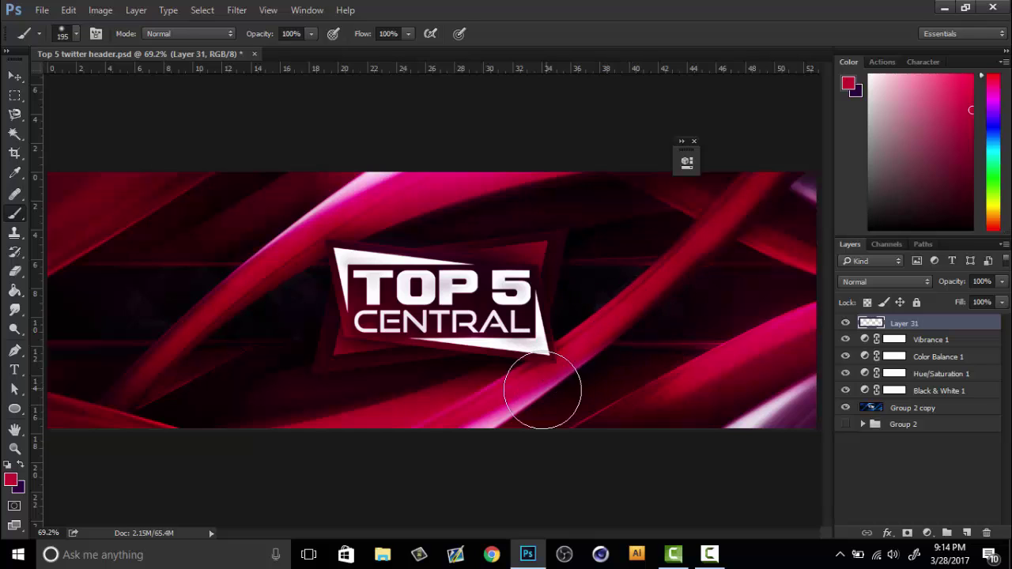
{"action": "left_click_drag", "start_coordinate": [764, 357], "coordinate": [761, 350]}
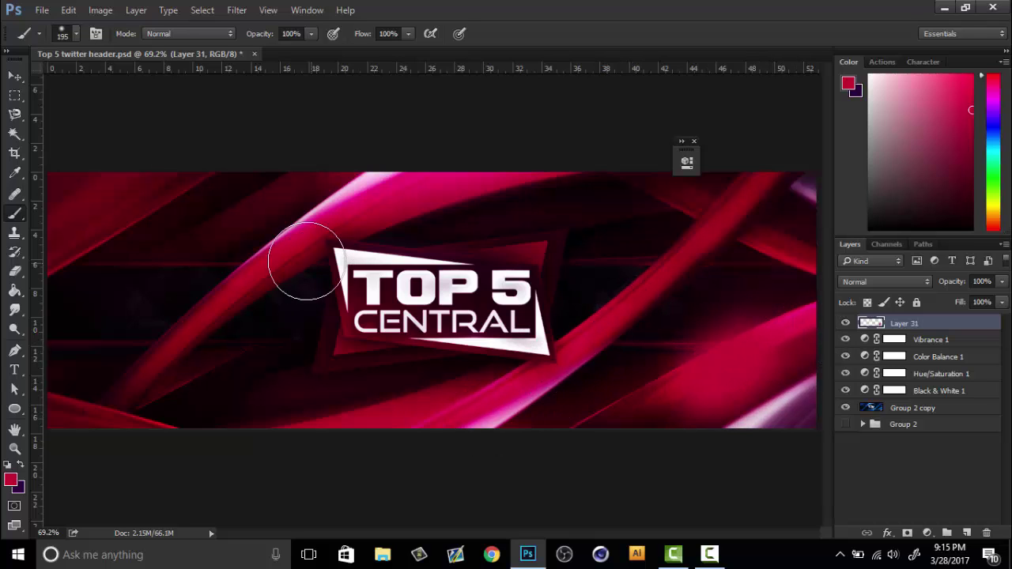
{"action": "left_click", "coordinate": [204, 315]}
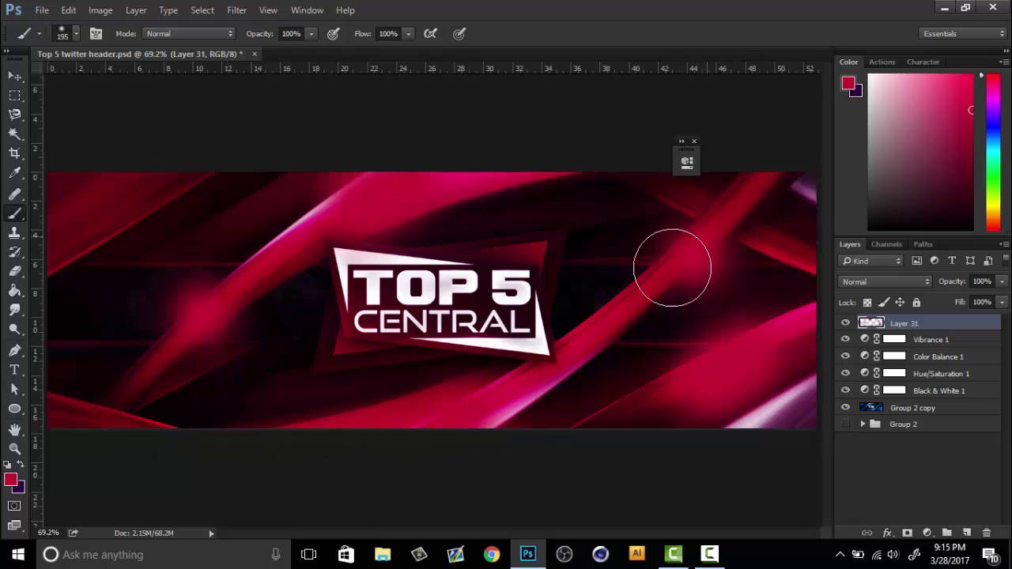
Step: Reduce the soft brush size to 148 px
{"action": "right_click", "coordinate": [497, 292]}
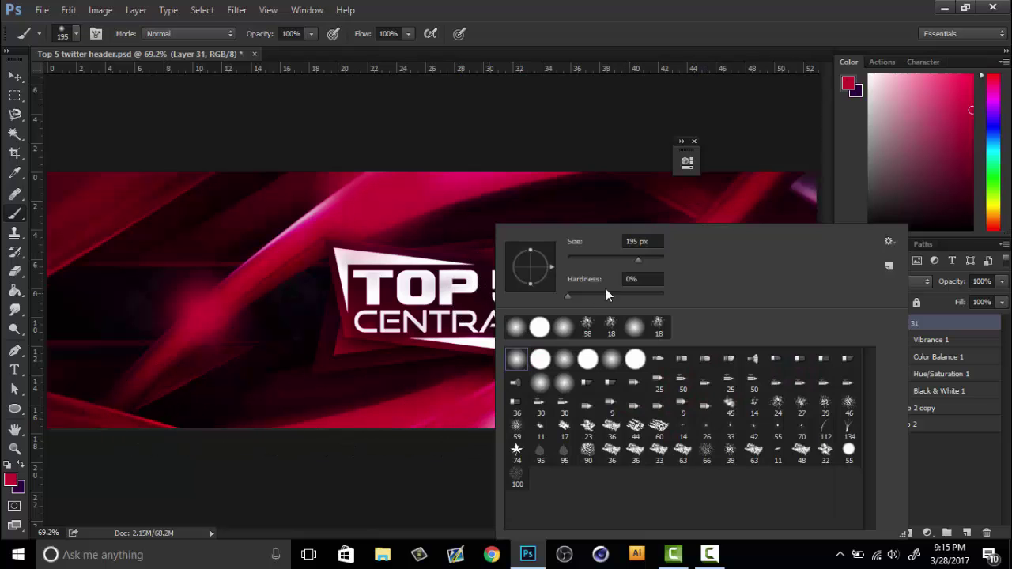
{"action": "left_click_drag", "start_coordinate": [631, 263], "coordinate": [624, 263]}
{"action": "key", "text": "Return"}
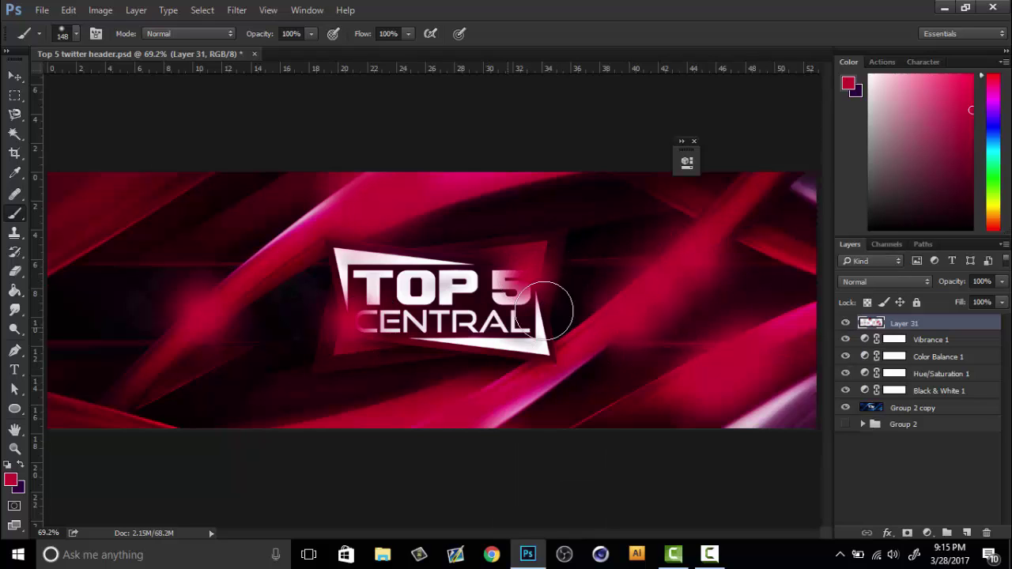
Step: Set Layer 31 to Linear Dodge (Add) and apply a Gaussian Blur of radius 57.8
{"action": "left_click", "coordinate": [885, 282]}
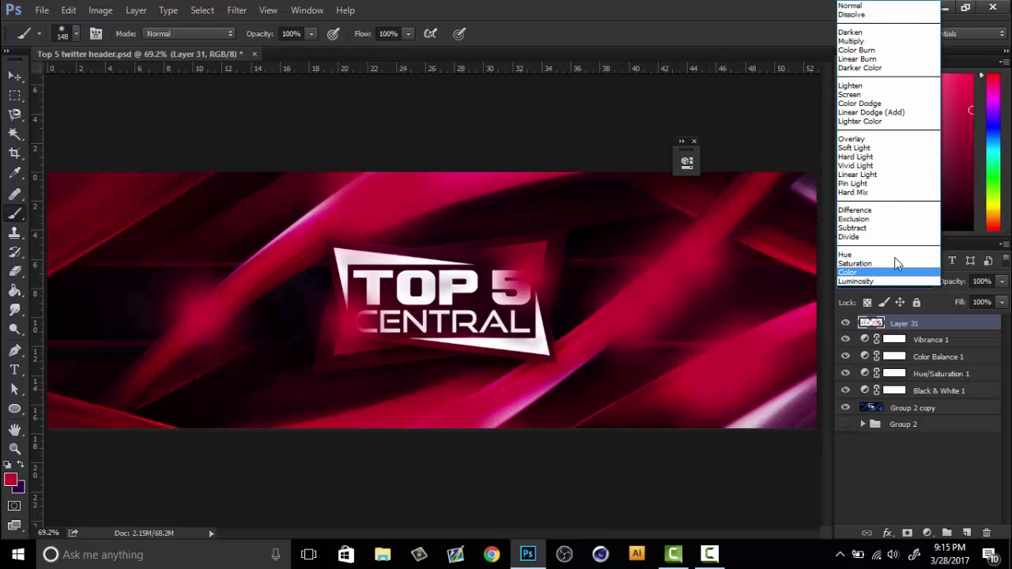
{"action": "left_click", "coordinate": [885, 117]}
{"action": "left_click", "coordinate": [236, 9]}
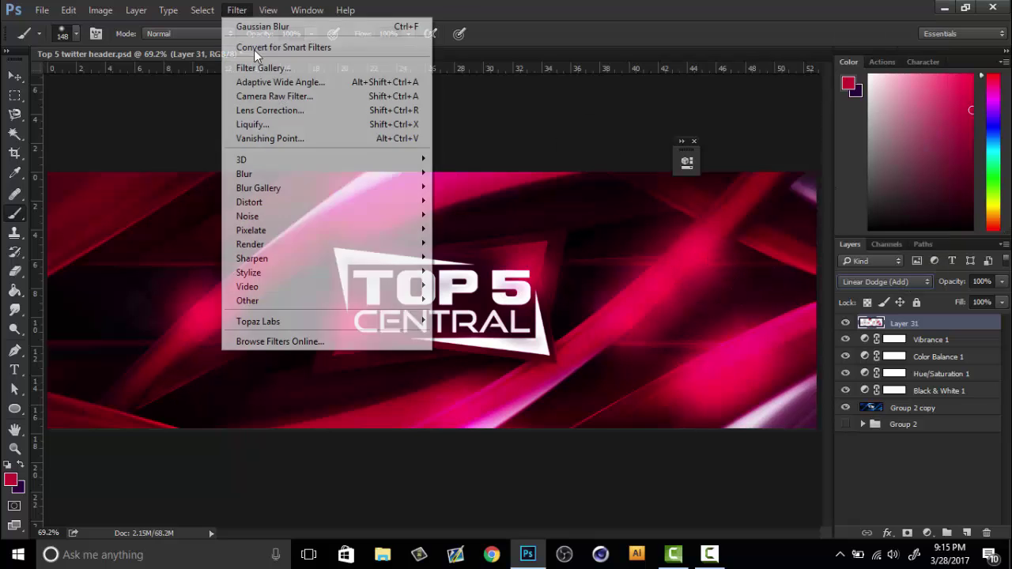
{"action": "mouse_move", "coordinate": [253, 178]}
{"action": "left_click", "coordinate": [185, 228]}
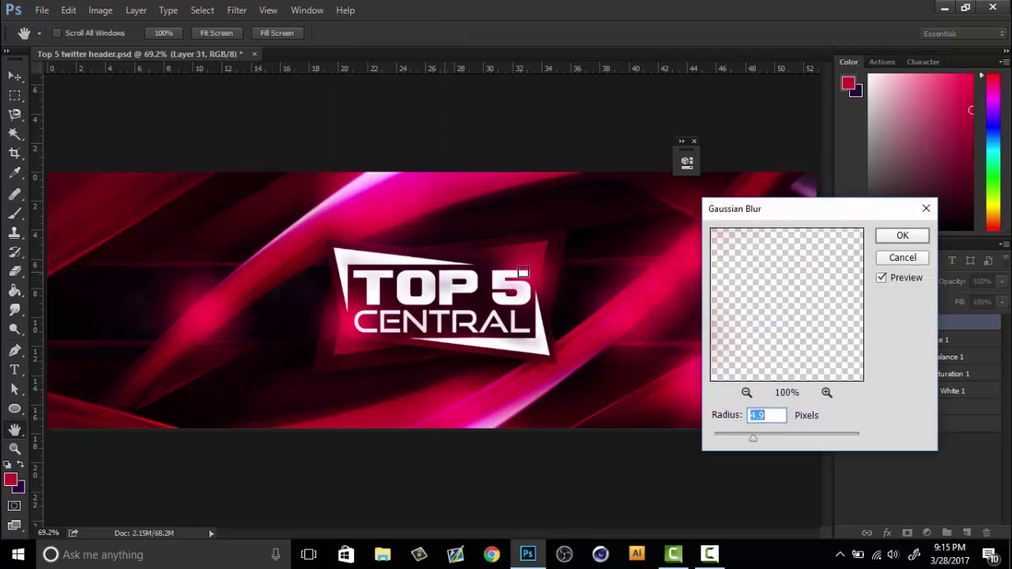
{"action": "left_click_drag", "start_coordinate": [753, 437], "coordinate": [797, 433]}
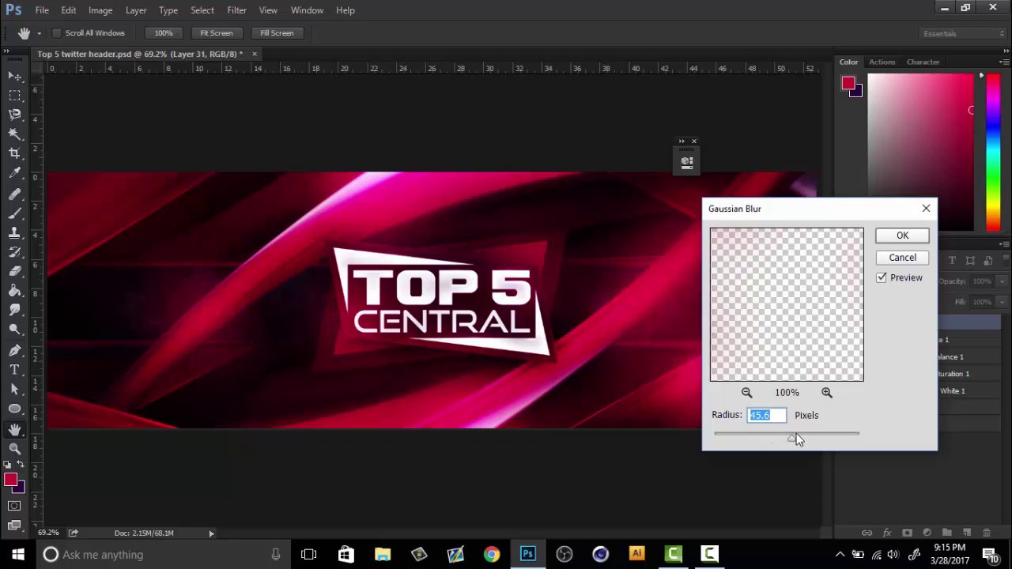
{"action": "left_click", "coordinate": [899, 237]}
Step: Set Layer 31's opacity to 18% and toggle it to compare the glow
{"action": "left_click", "coordinate": [953, 282]}
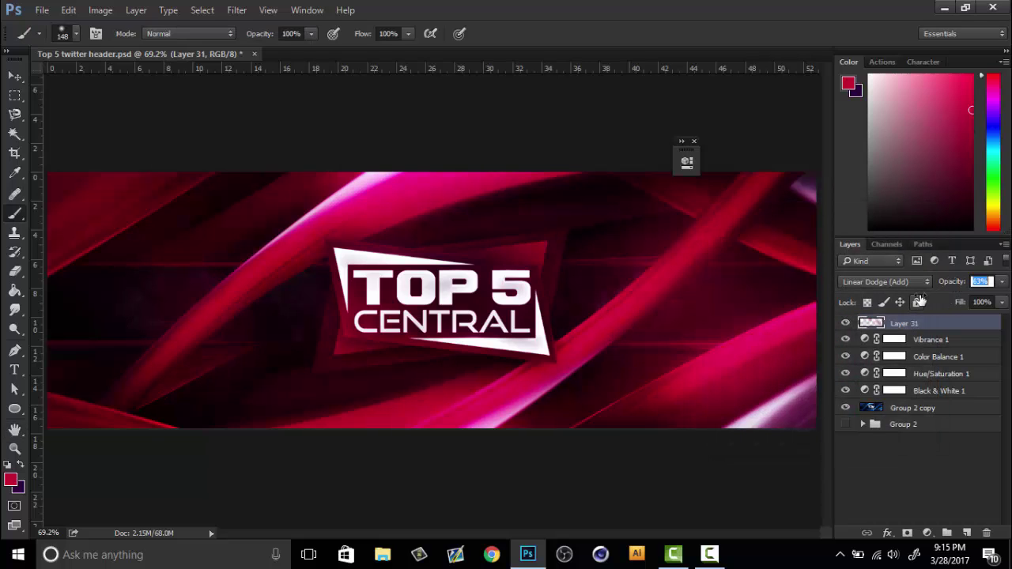
{"action": "type", "text": "18"}
{"action": "key", "text": "Return"}
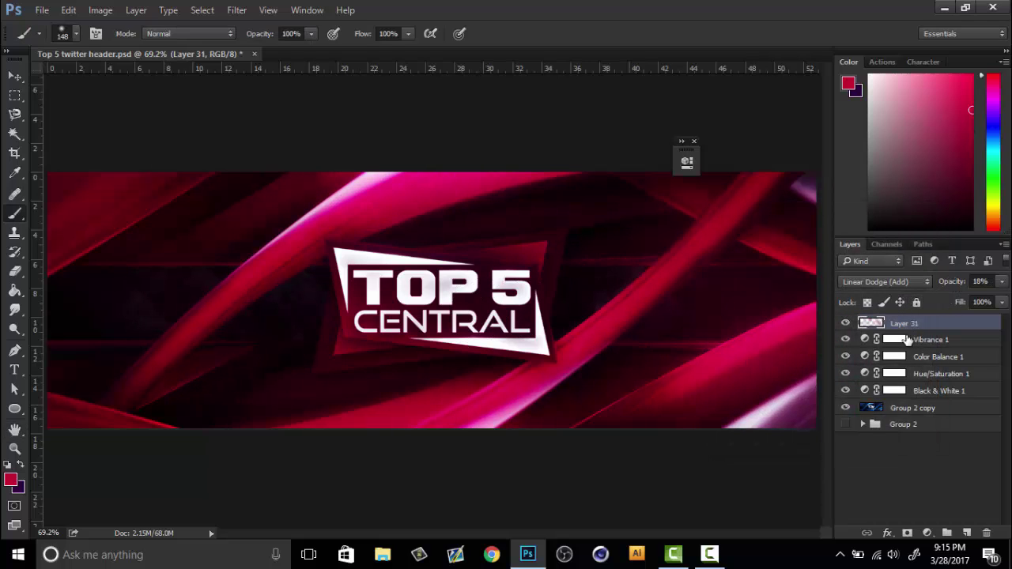
{"action": "left_click", "coordinate": [845, 323]}
{"action": "left_click", "coordinate": [844, 324]}
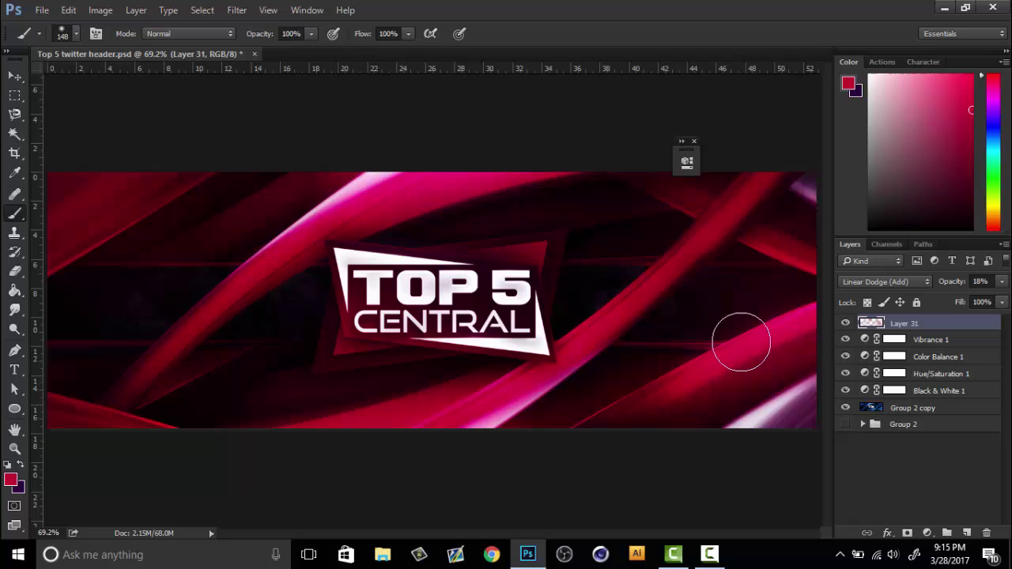
{"action": "left_click", "coordinate": [14, 447]}
{"action": "left_click_drag", "start_coordinate": [510, 293], "coordinate": [583, 311]}
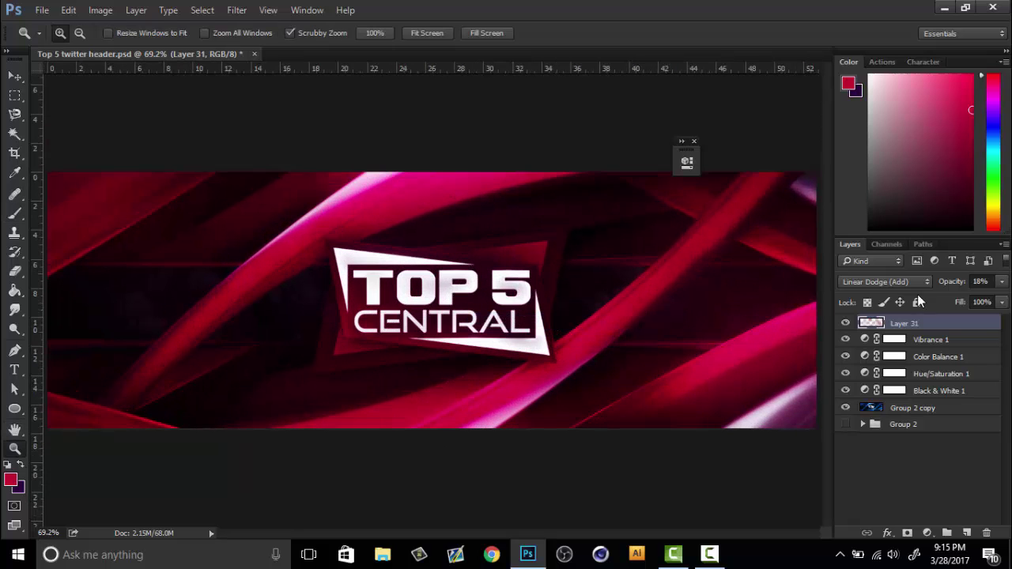
Step: Merge Layer 31 through Group 2 copy into Group 3 copy, delete Group 3, and show Group 2
{"action": "left_click", "coordinate": [929, 407], "text": "shift"}
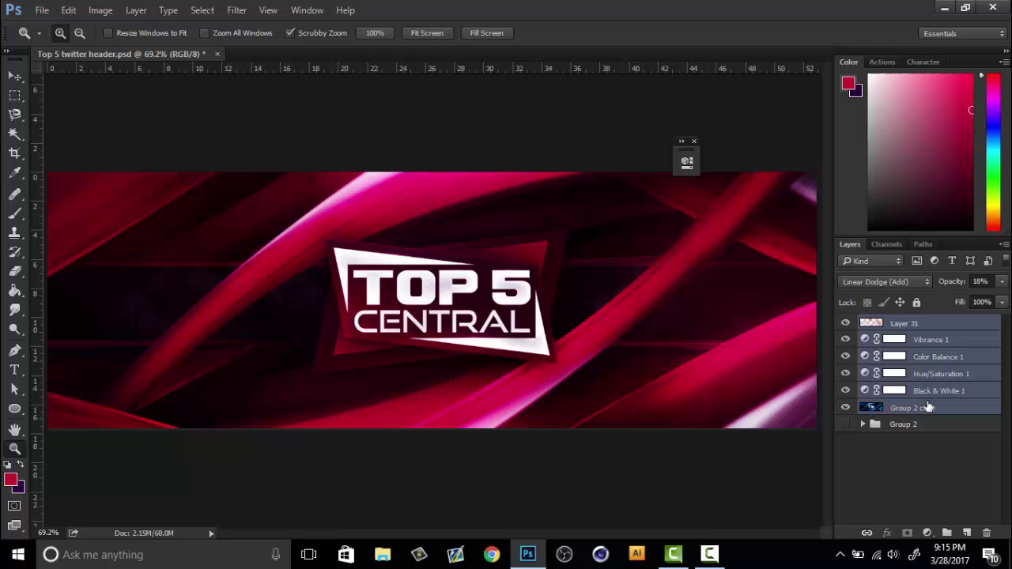
{"action": "key", "text": "ctrl+g"}
{"action": "key", "text": "ctrl+j"}
{"action": "key", "text": "ctrl+e"}
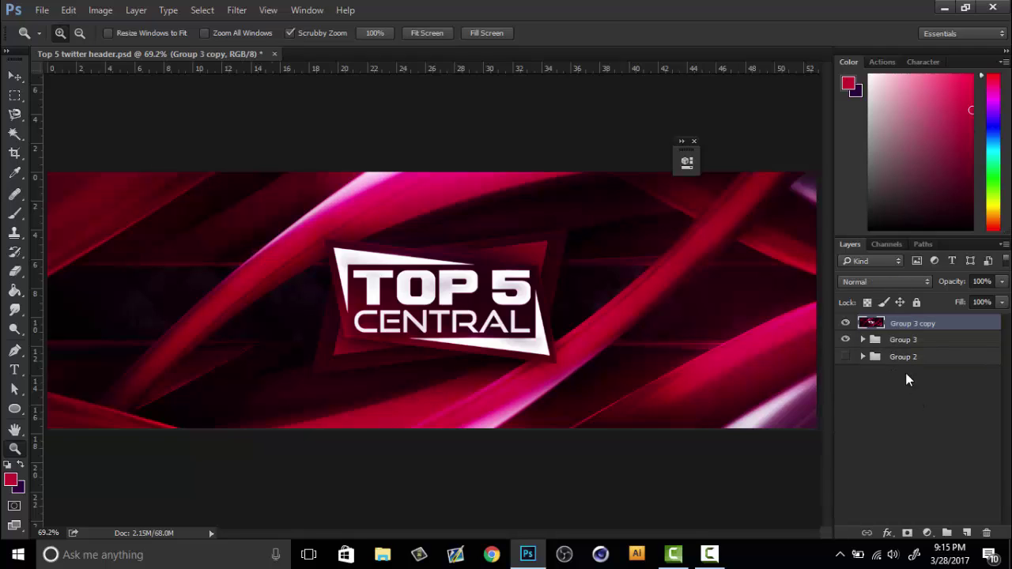
{"action": "left_click", "coordinate": [912, 342]}
{"action": "key", "text": "Delete"}
{"action": "left_click", "coordinate": [846, 339]}
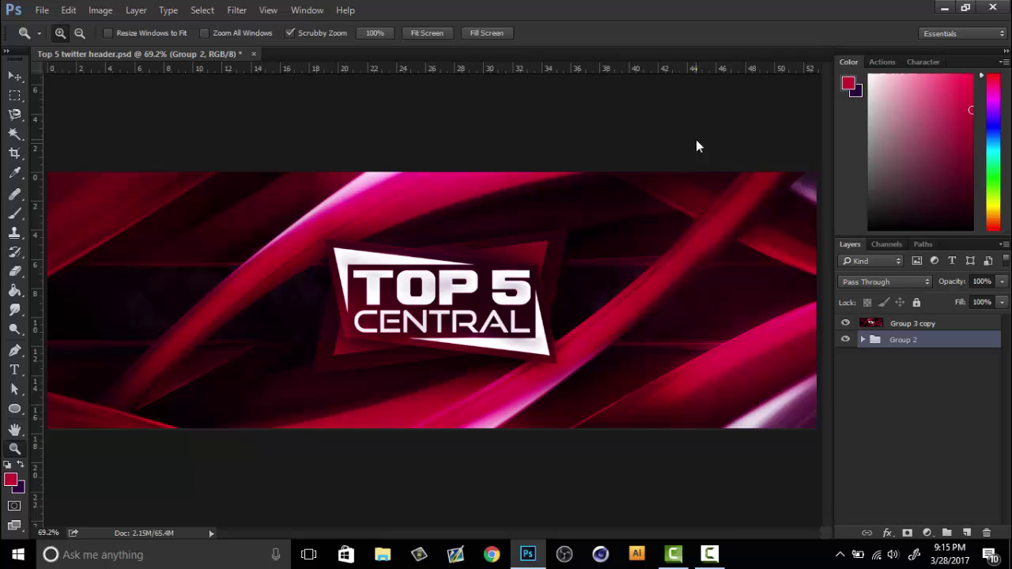
Step: Toggle Group 3 copy to compare the red and blue versions, zooming in on the light streaks
{"action": "left_click", "coordinate": [843, 323]}
{"action": "left_click", "coordinate": [844, 323]}
{"action": "left_click_drag", "start_coordinate": [189, 320], "coordinate": [292, 230]}
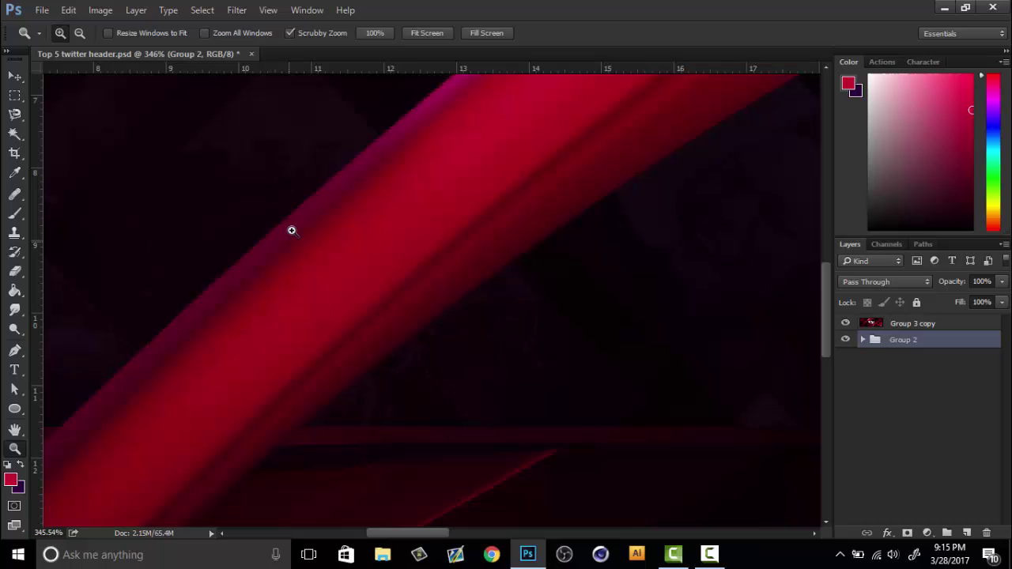
{"action": "right_click", "coordinate": [328, 211]}
{"action": "left_click", "coordinate": [340, 221]}
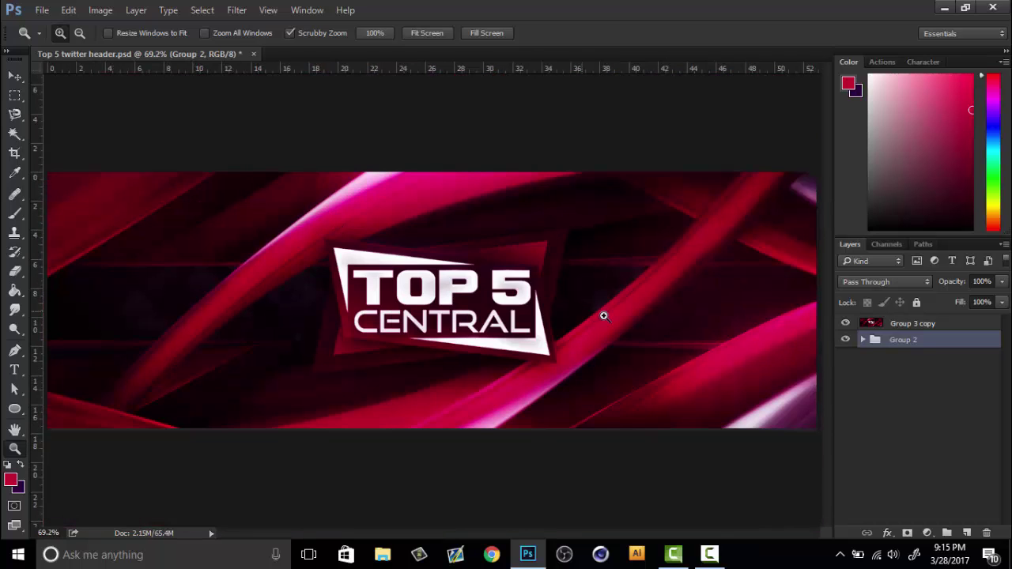
{"action": "left_click", "coordinate": [845, 324]}
{"action": "left_click_drag", "start_coordinate": [150, 303], "coordinate": [242, 218]}
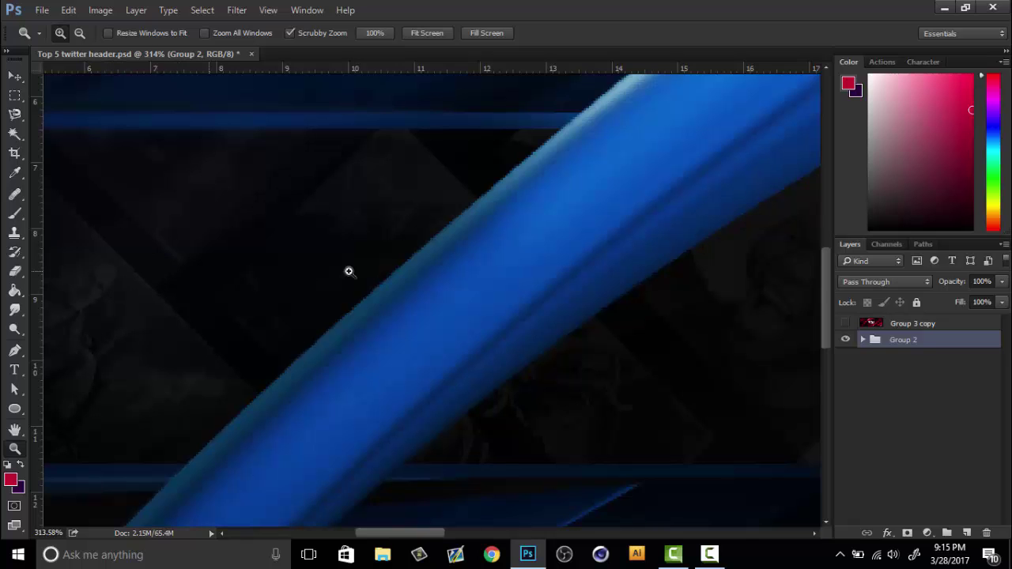
{"action": "scroll", "coordinate": [388, 290], "scroll_direction": "down", "scroll_amount": 3}
{"action": "right_click", "coordinate": [543, 294]}
{"action": "left_click", "coordinate": [554, 299]}
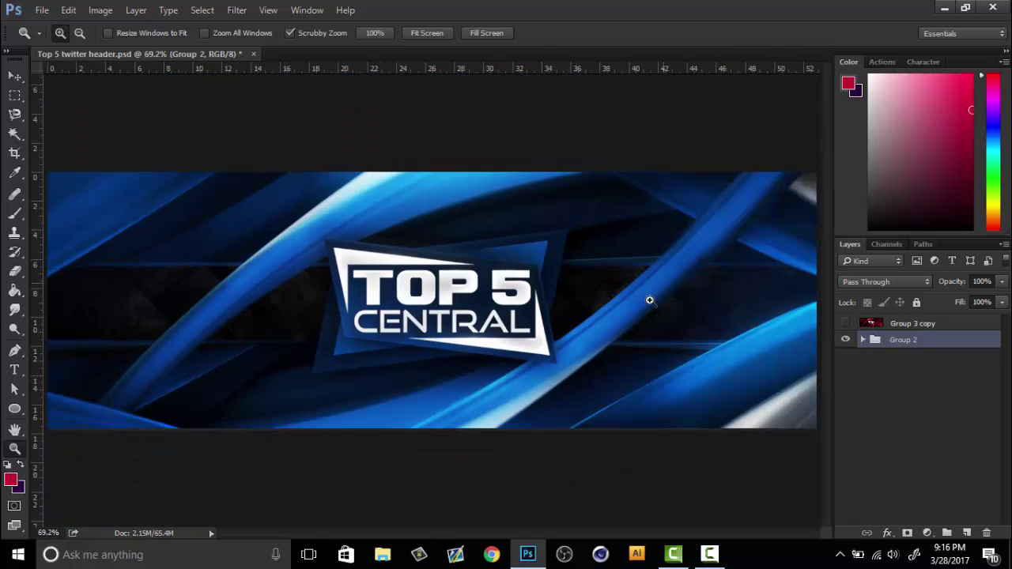
{"action": "left_click", "coordinate": [845, 323]}
{"action": "left_click_drag", "start_coordinate": [733, 309], "coordinate": [791, 300]}
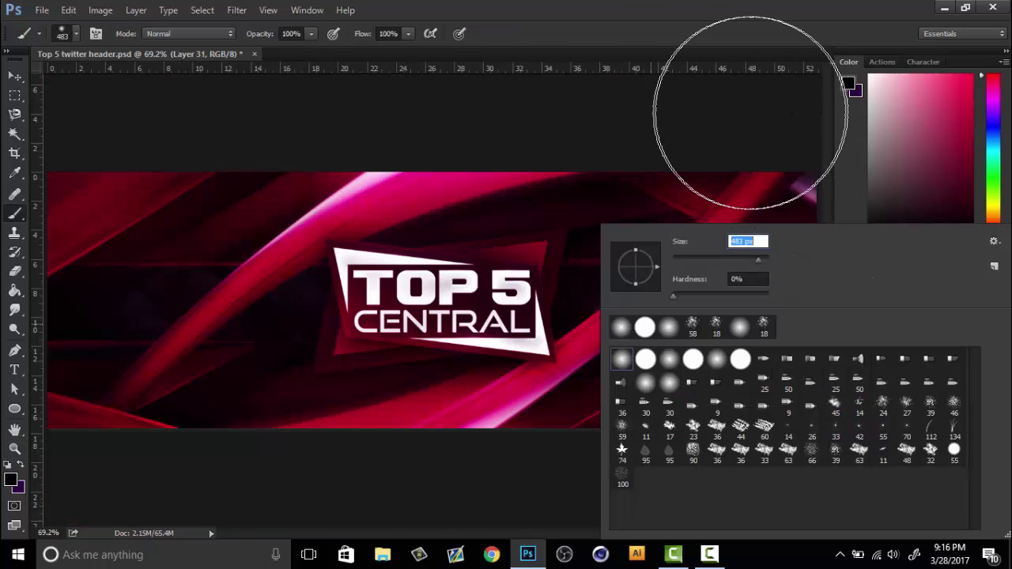
Step: Darken the banner's edges and corners with a 483 px soft black brush on a new layer
{"action": "key", "text": "Return"}
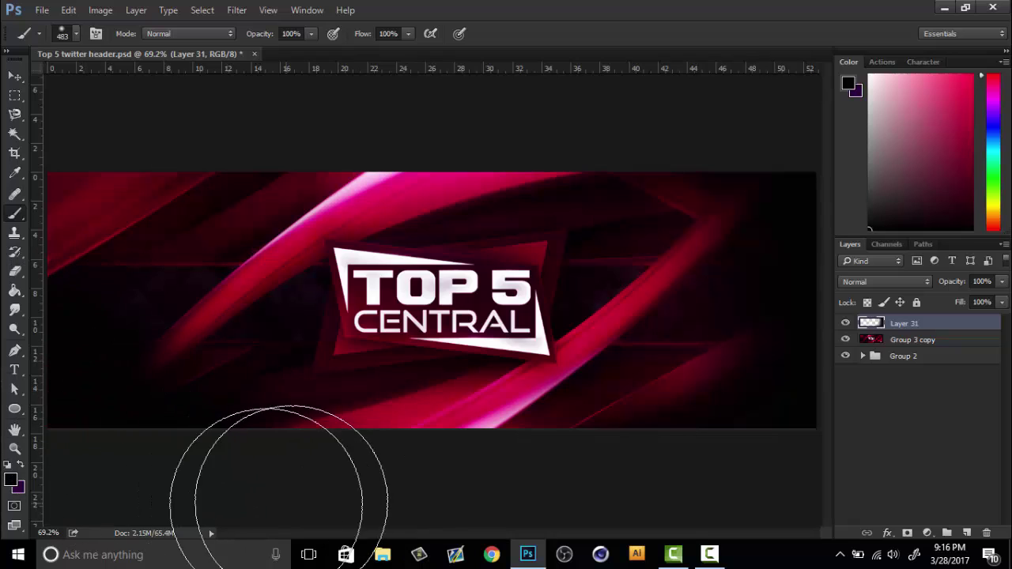
{"action": "left_click", "coordinate": [98, 352]}
{"action": "mouse_move", "coordinate": [93, 359]}
{"action": "left_mouse_down"}
{"action": "mouse_move", "coordinate": [126, 122]}
{"action": "mouse_move", "coordinate": [204, 56]}
{"action": "left_mouse_up"}
{"action": "left_click", "coordinate": [911, 204]}
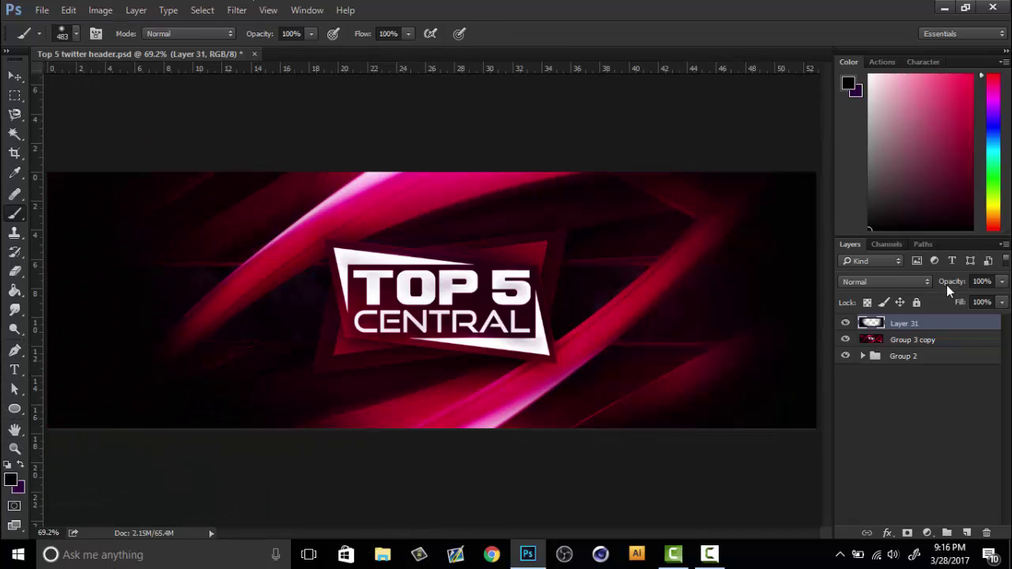
Step: Set the vignette layer's opacity to 56%
{"action": "left_click_drag", "start_coordinate": [946, 285], "coordinate": [927, 293]}
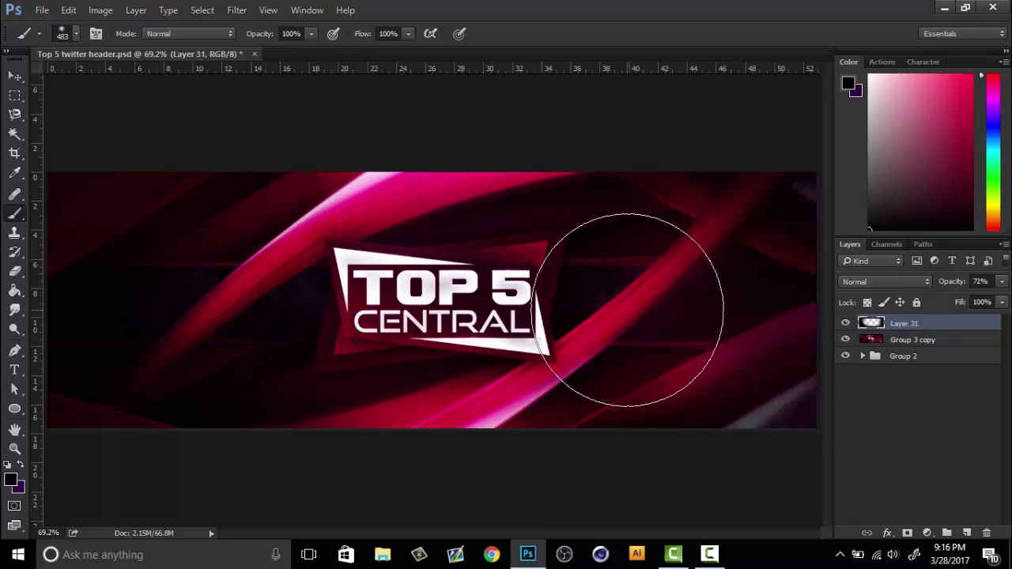
{"action": "left_click_drag", "start_coordinate": [959, 287], "coordinate": [949, 287]}
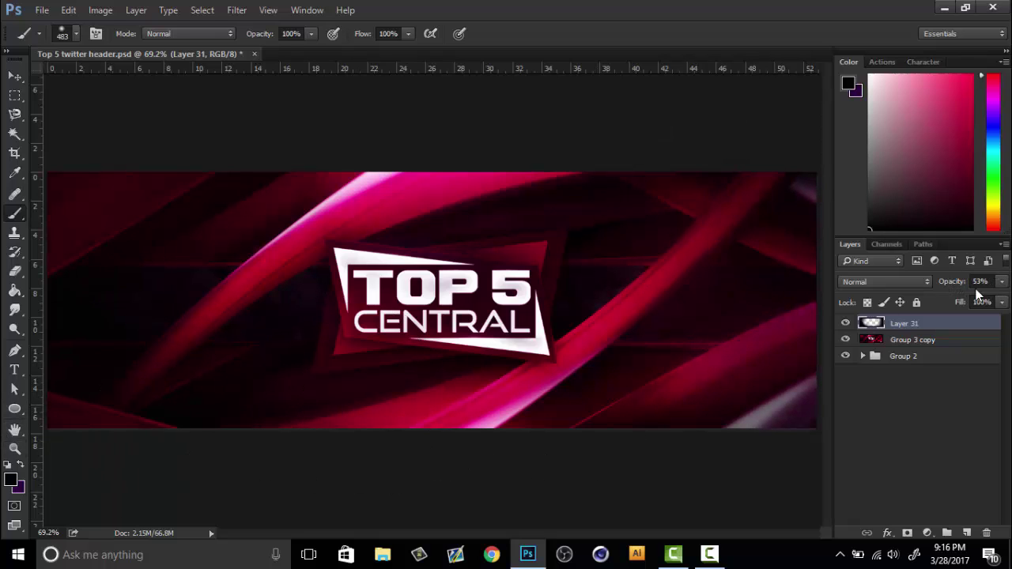
{"action": "left_click_drag", "start_coordinate": [955, 284], "coordinate": [959, 283]}
Step: Reset the view to 69.2% and toggle the vignette layer off and on to compare
{"action": "left_click", "coordinate": [14, 449]}
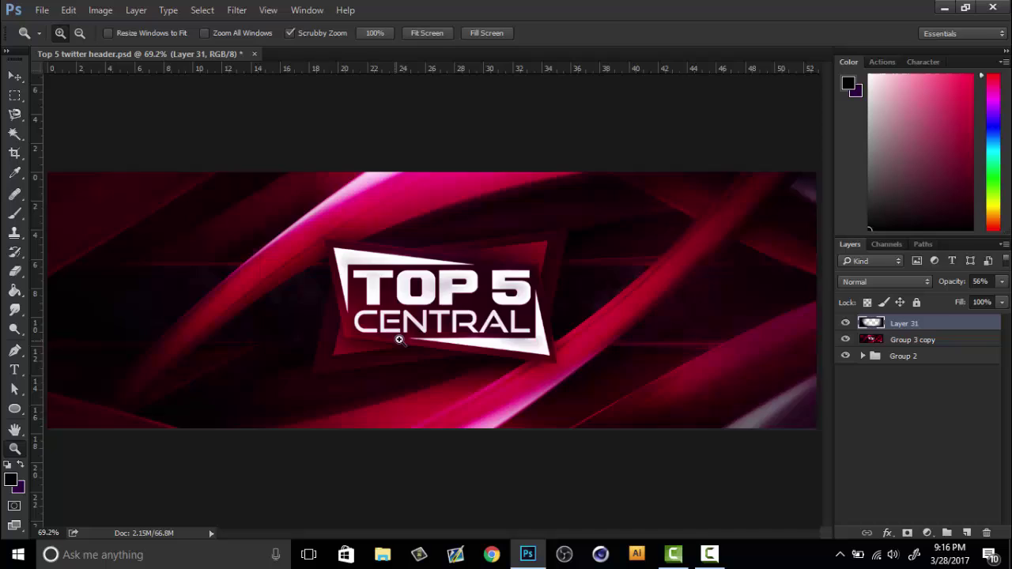
{"action": "mouse_move", "coordinate": [475, 293]}
{"action": "left_mouse_down"}
{"action": "mouse_move", "coordinate": [462, 292]}
{"action": "mouse_move", "coordinate": [473, 298]}
{"action": "left_mouse_up"}
{"action": "key", "text": "ctrl+r"}
{"action": "left_click", "coordinate": [845, 325]}
{"action": "left_click", "coordinate": [845, 324]}
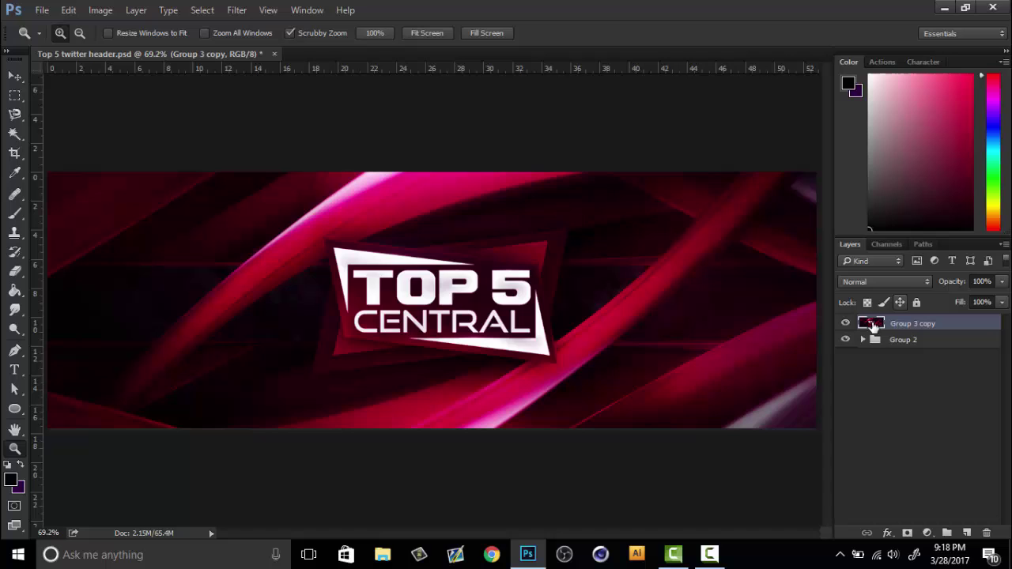
Step: Compare the red Group 3 copy with the blue original, then fit the whole banner on screen
{"action": "left_click", "coordinate": [845, 323]}
{"action": "left_click", "coordinate": [846, 324]}
{"action": "left_click_drag", "start_coordinate": [497, 296], "coordinate": [499, 296]}
{"action": "right_click", "coordinate": [503, 303]}
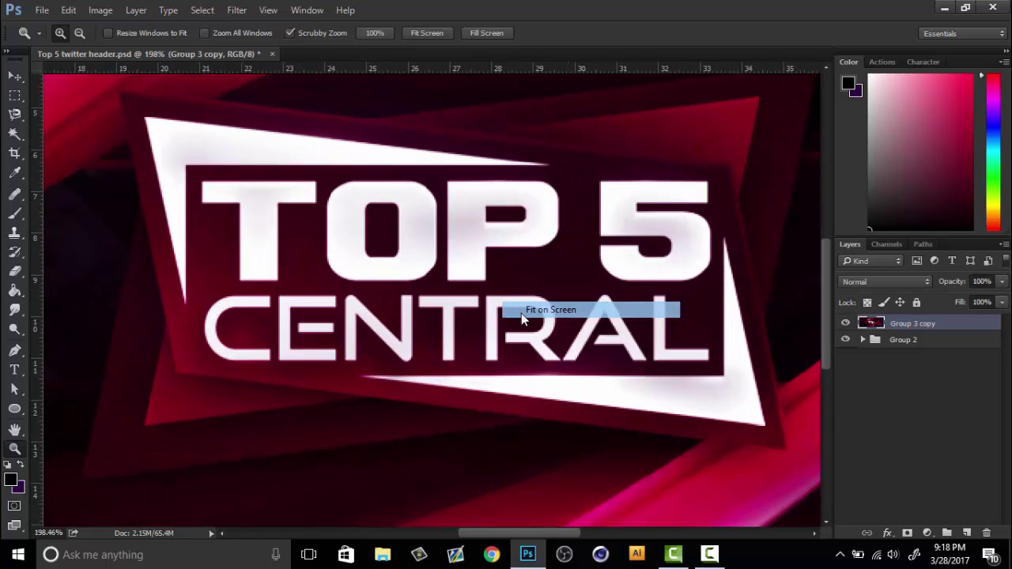
{"action": "left_click", "coordinate": [521, 314]}
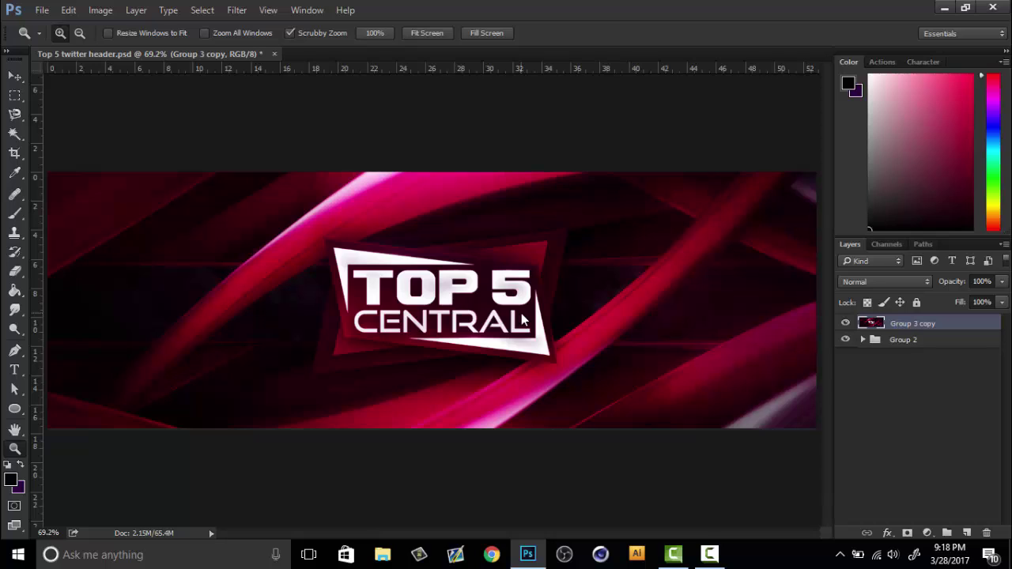